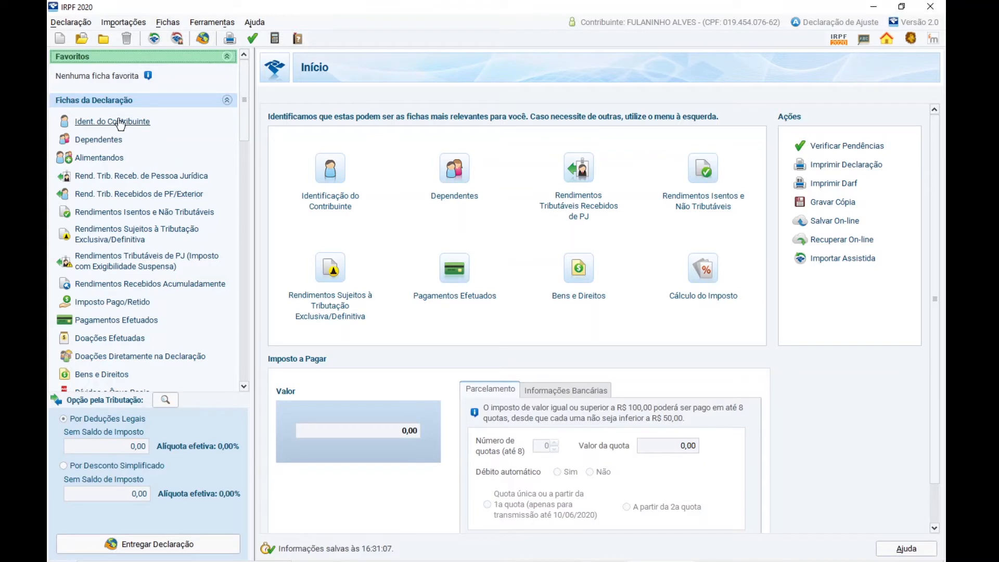
Go to the Bens e Direitos section and start a new asset entry
left_click(104, 177)
left_click(114, 194)
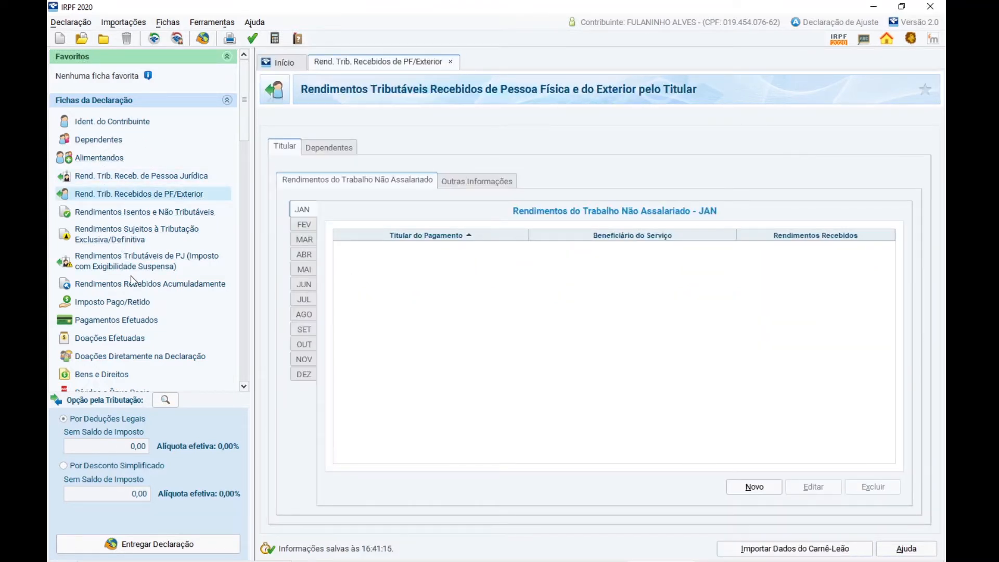
left_click(104, 375)
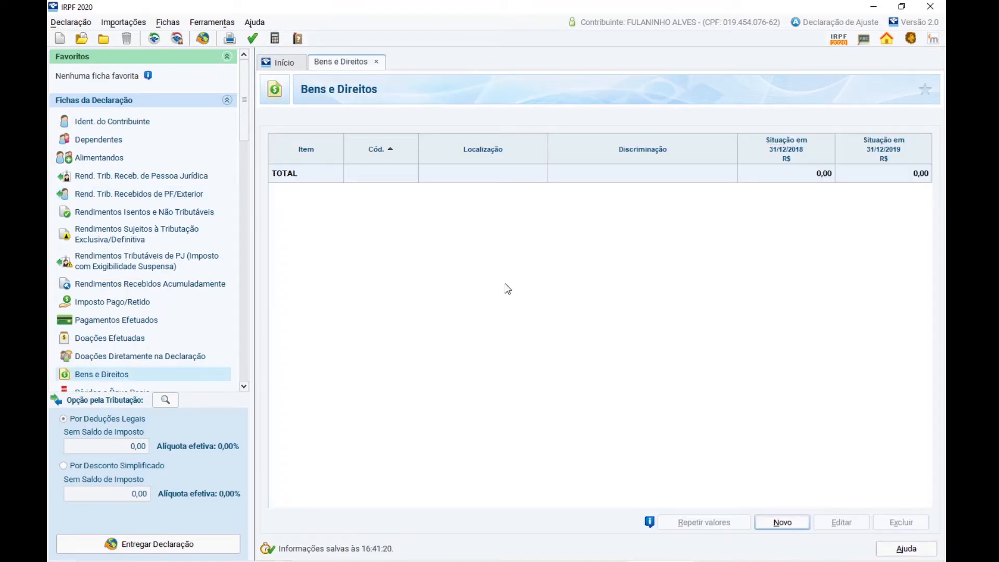
left_click(787, 524)
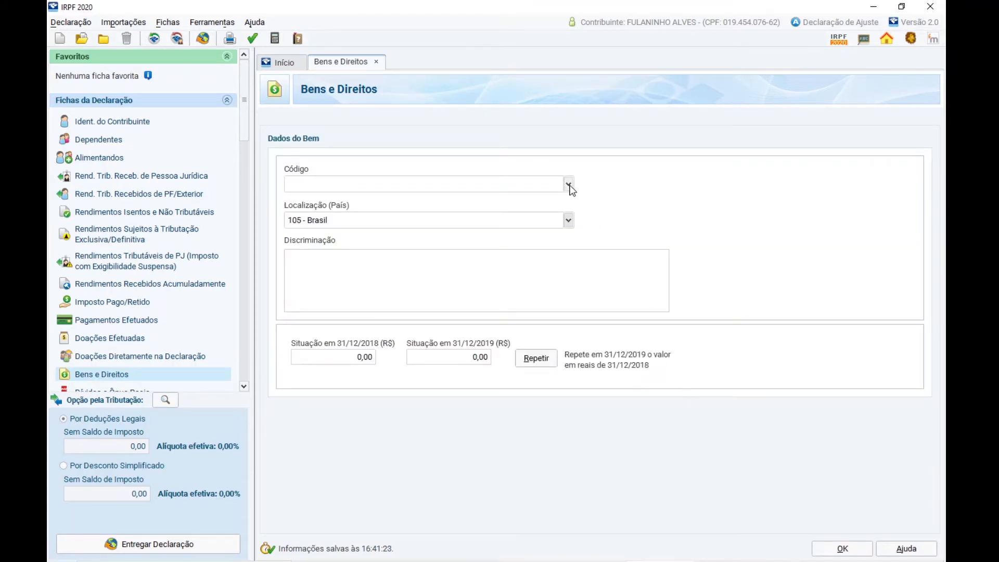
Set the asset code to 31 – Ações with the taxpayer (Titular) as owner
left_click(568, 185)
scroll(411, 229, "down", 4)
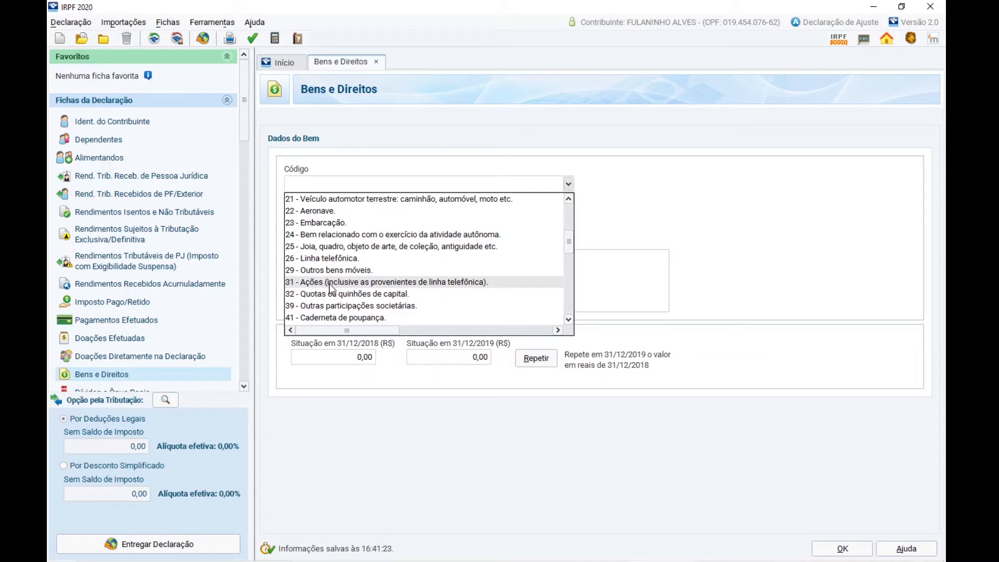
left_click(415, 283)
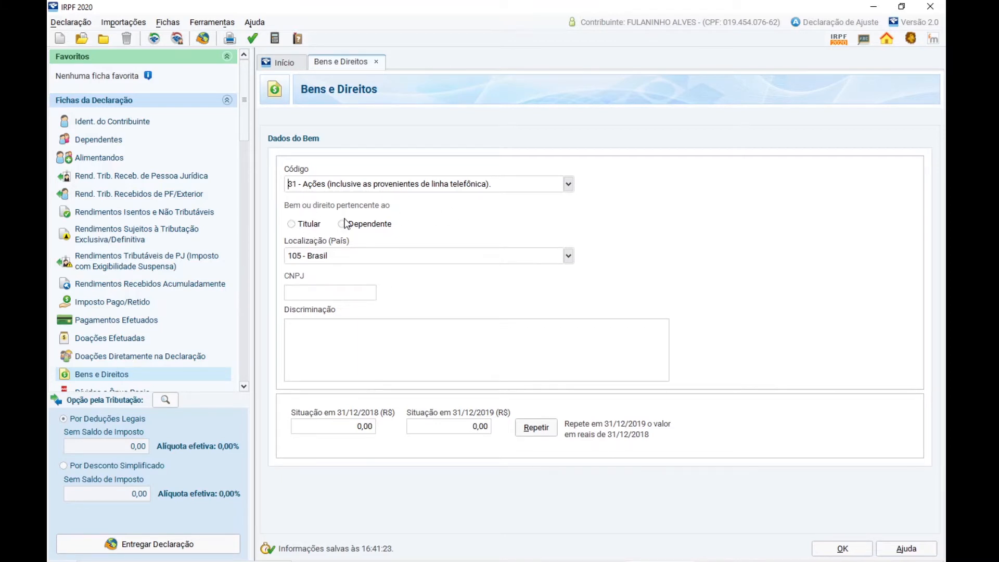
left_click(292, 223)
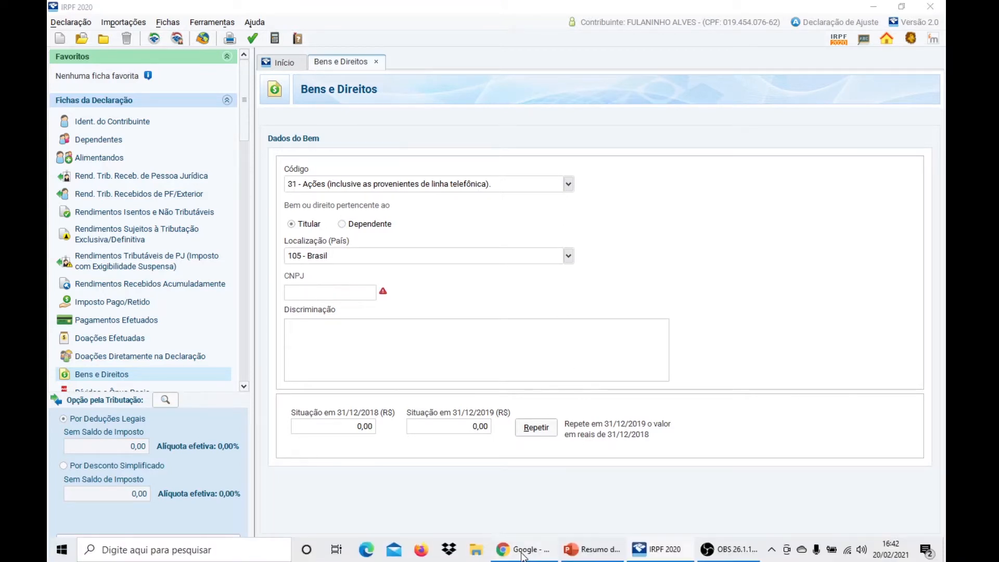
Search Google for 'vale3 bovespa' and open VALE S.A.'s page on the B3 site
left_click(509, 555)
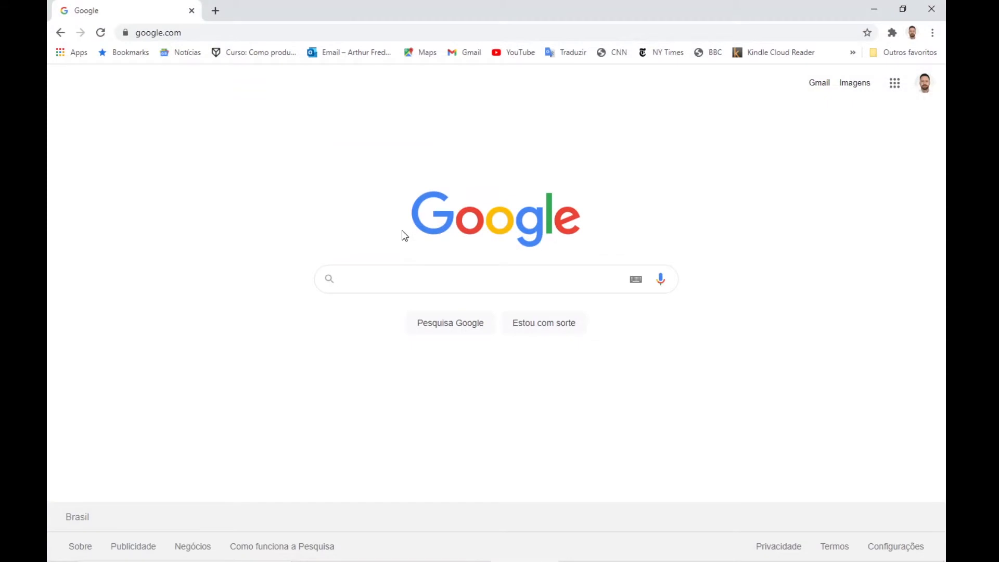
type("vale3")
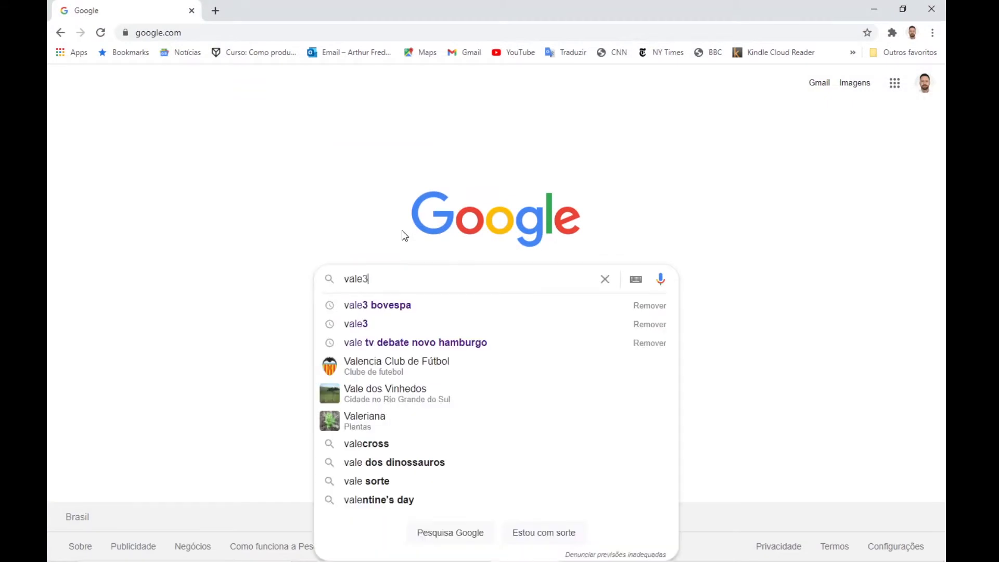
key("Return")
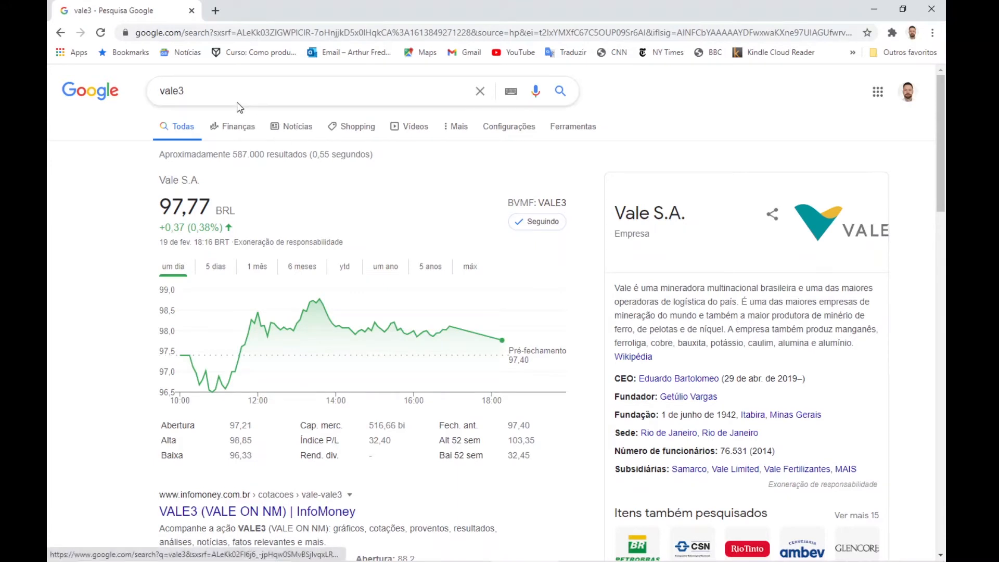
left_click(237, 87)
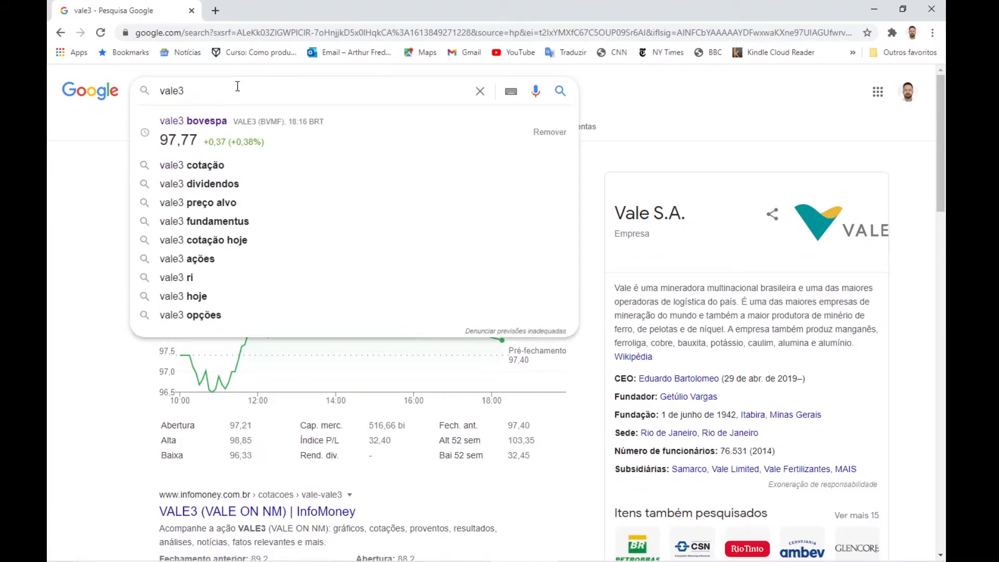
left_click(208, 119)
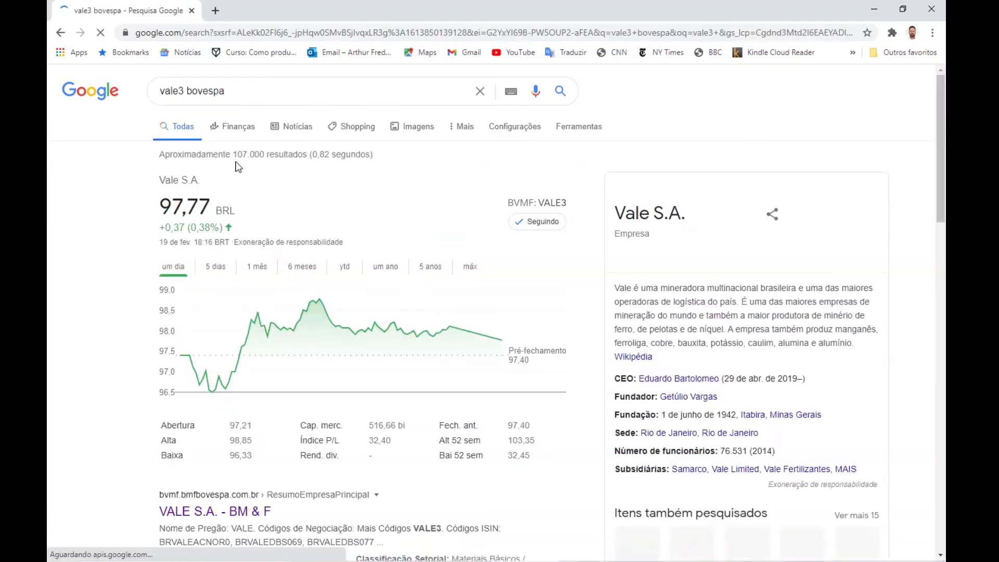
scroll(236, 161, "down", 3)
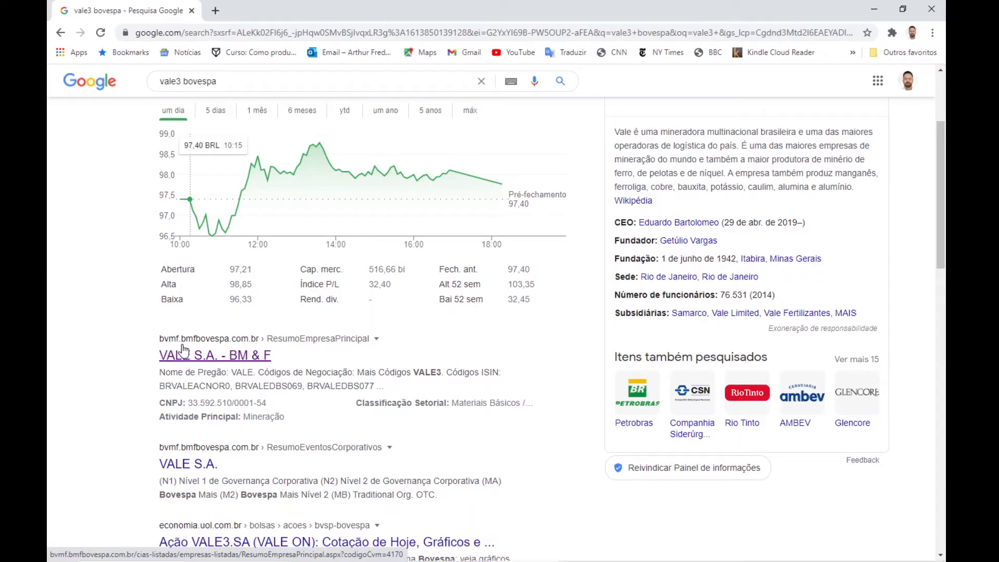
left_click(214, 355)
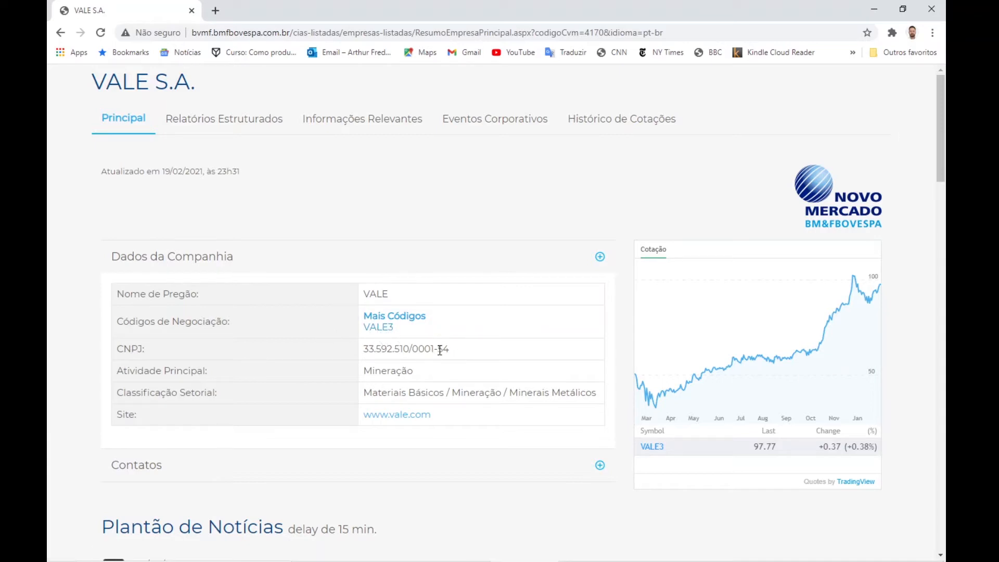
Copy VALE S.A.'s CNPJ from the B3 page and return to IRPF 2020
left_click_drag(451, 350, 362, 350)
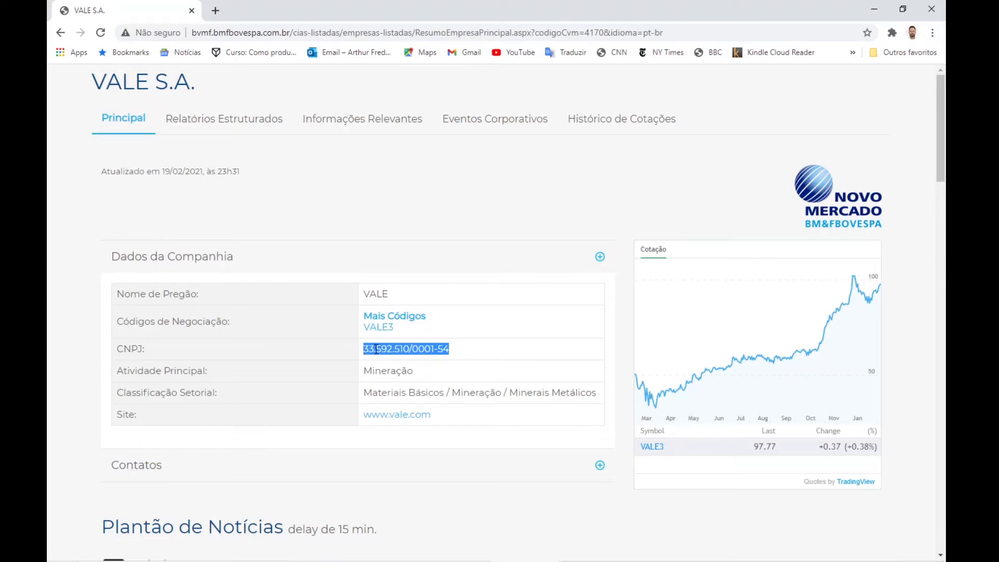
right_click(377, 349)
left_click(405, 359)
left_click(630, 553)
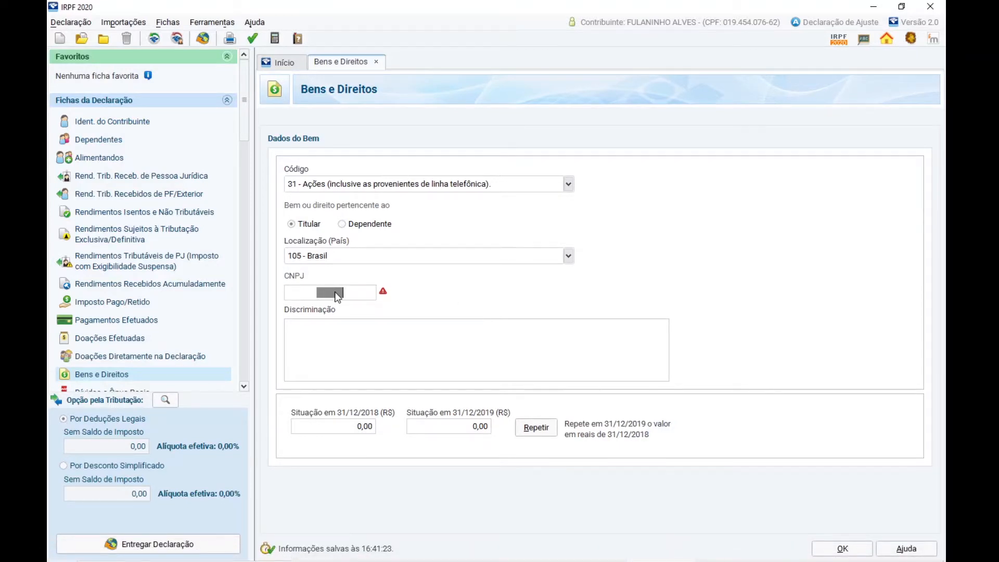
key("ctrl+v")
left_click(335, 337)
type("00 ações ")
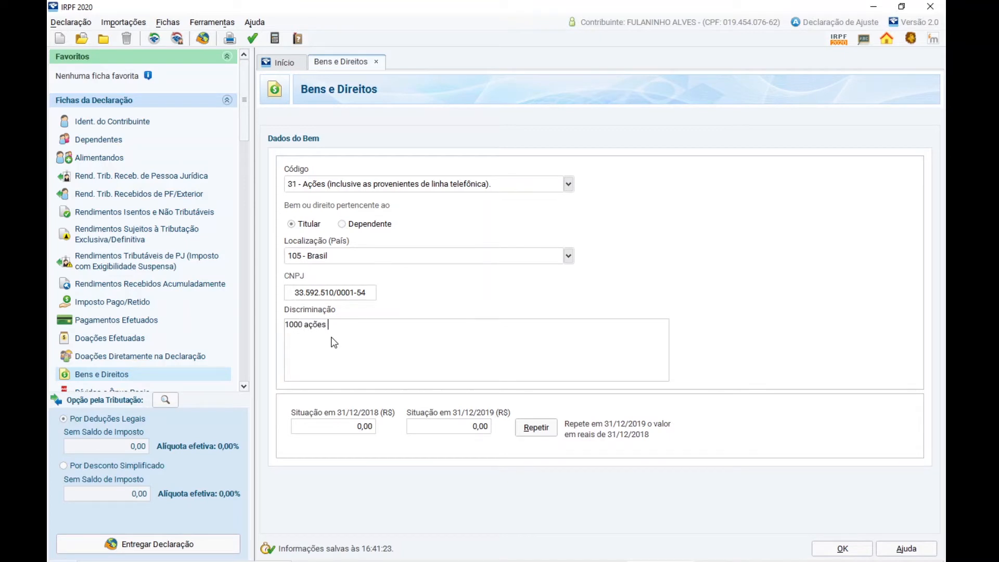
type("VAL")
type("E3. Preço-m")
type("médio ")
type("R$ 50")
type(",00.")
type("Cor")
type("retor")
type("a ")
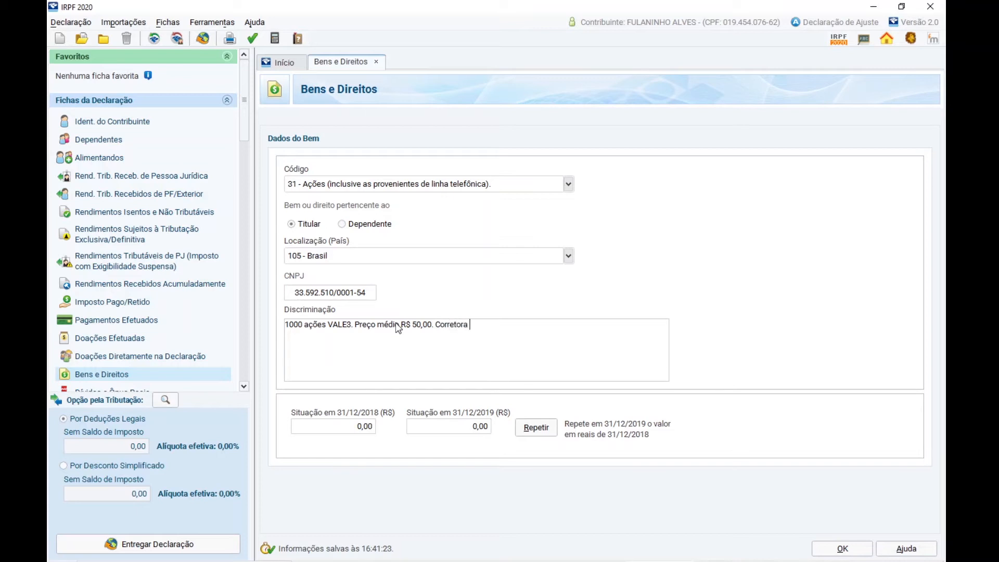
type("XP")
Enter 50.000,00 as the 31/12/2019 value and save the VALE3 share asset
left_click(481, 426)
type("500")
key("BackSpace")
type("000")
left_click(493, 367)
left_click(843, 552)
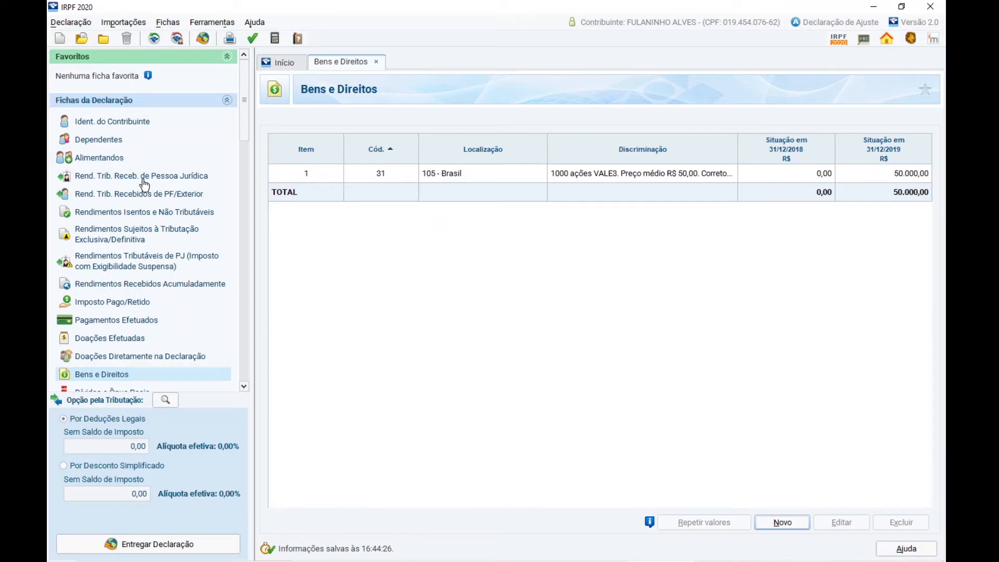
left_click(169, 218)
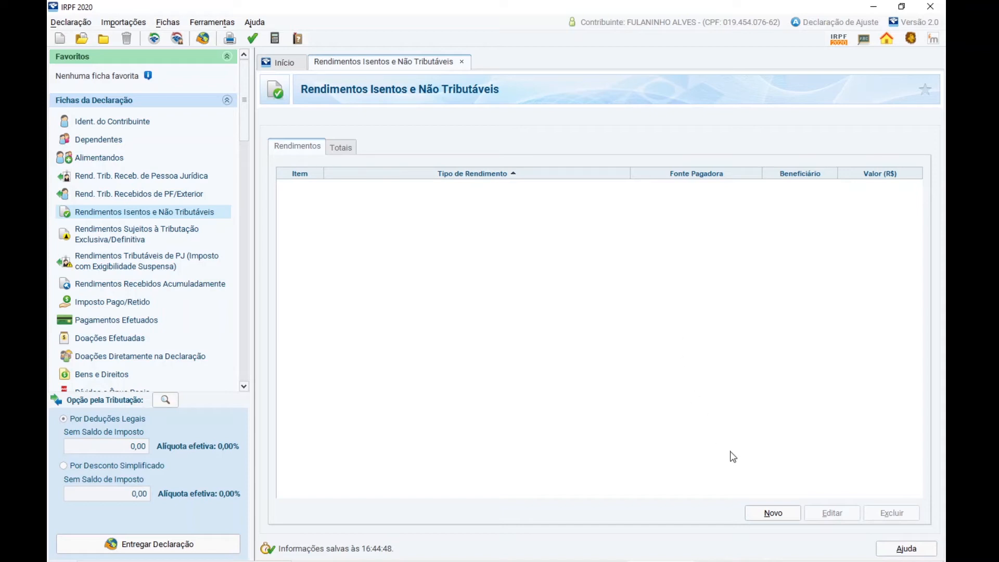
left_click(770, 511)
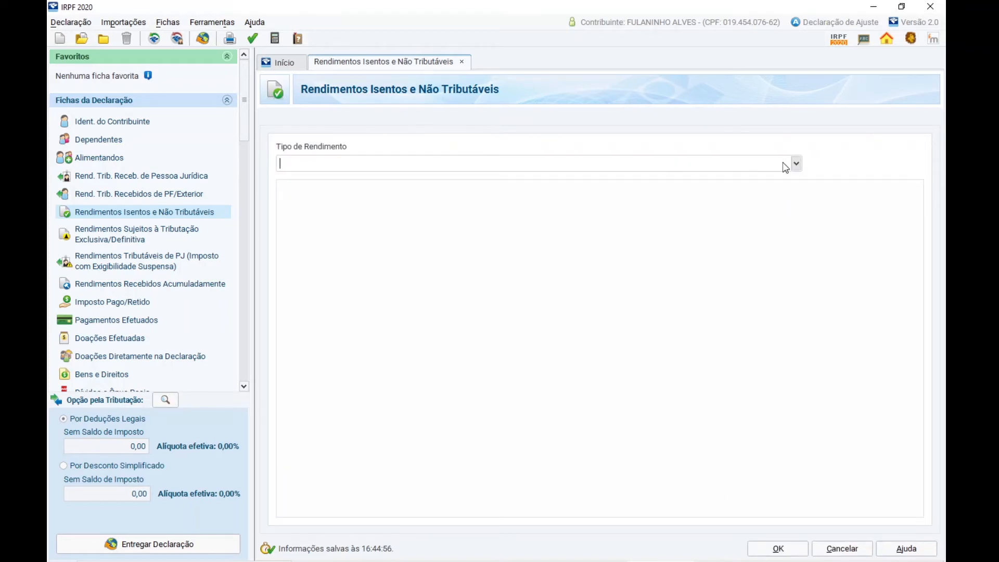
left_click(795, 164)
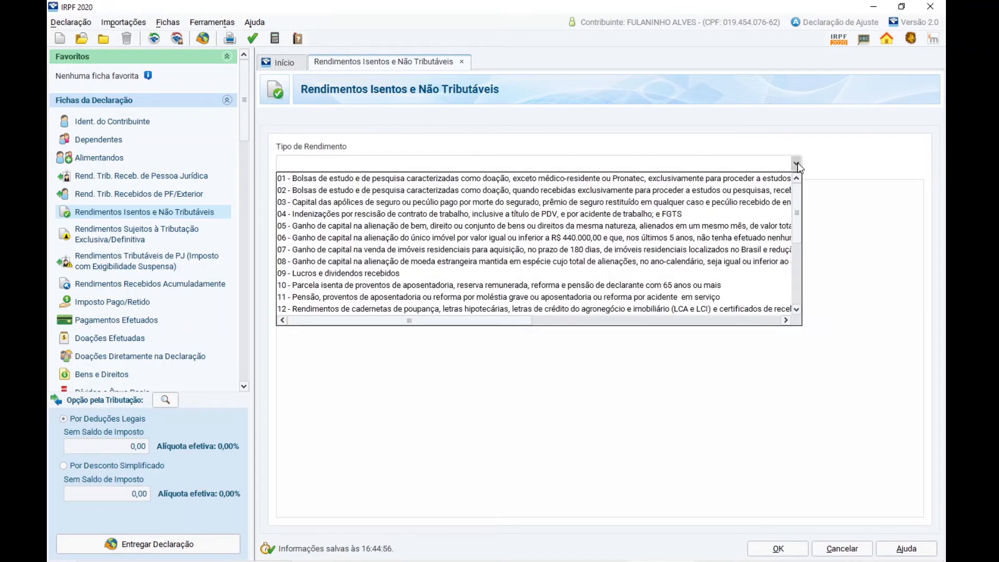
left_click(325, 275)
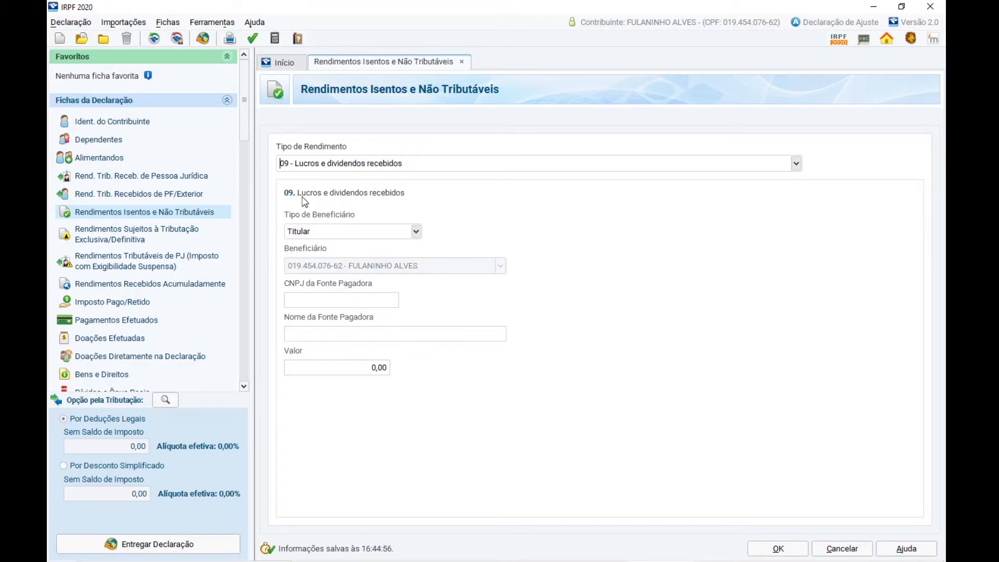
left_click(314, 303)
key("ctrl+v")
key("Tab")
Copy the name VALE S.A. from its B3 page for the payer name field
key("alt+Tab")
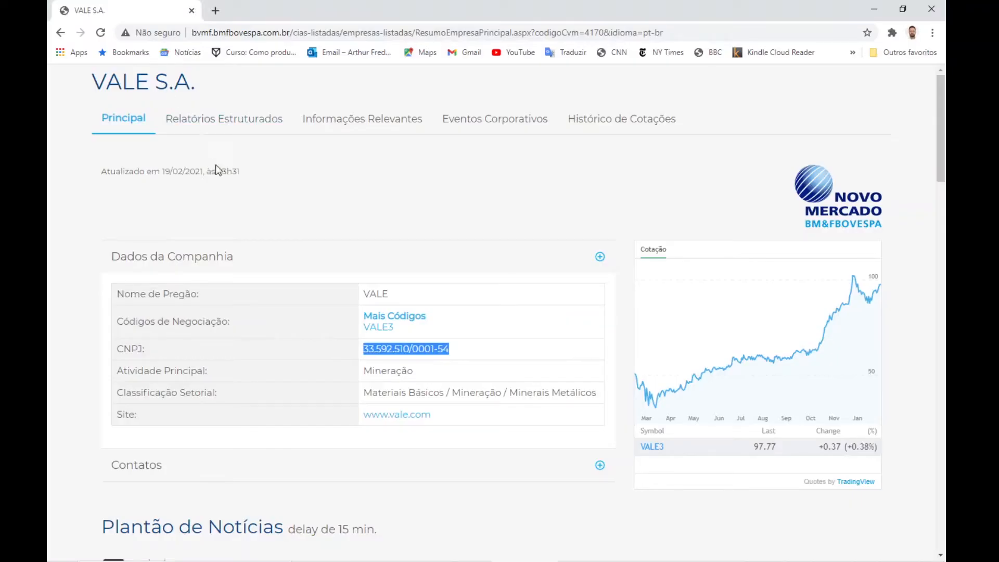
left_click_drag(197, 83, 97, 82)
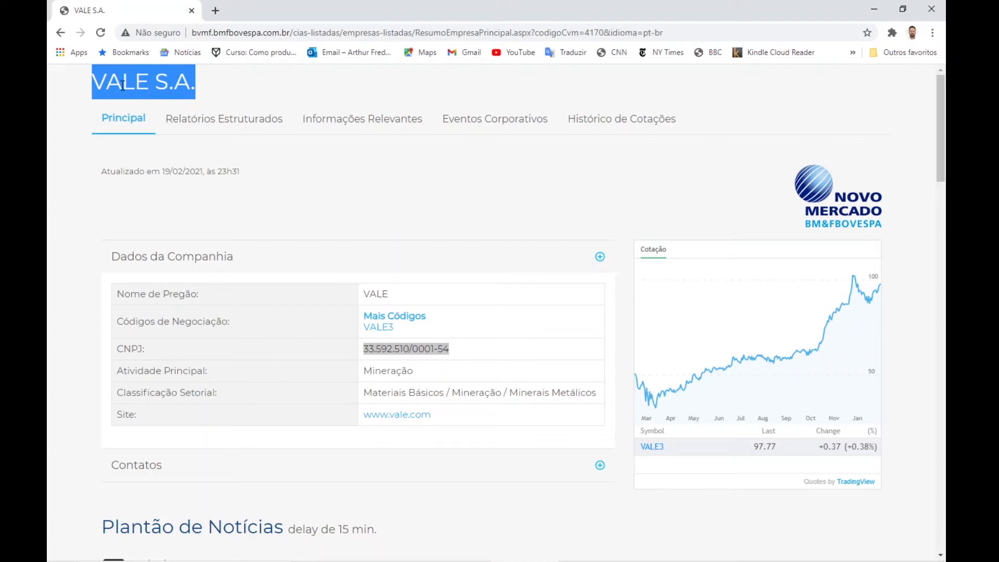
right_click(122, 87)
left_click(155, 96)
key("alt+Tab")
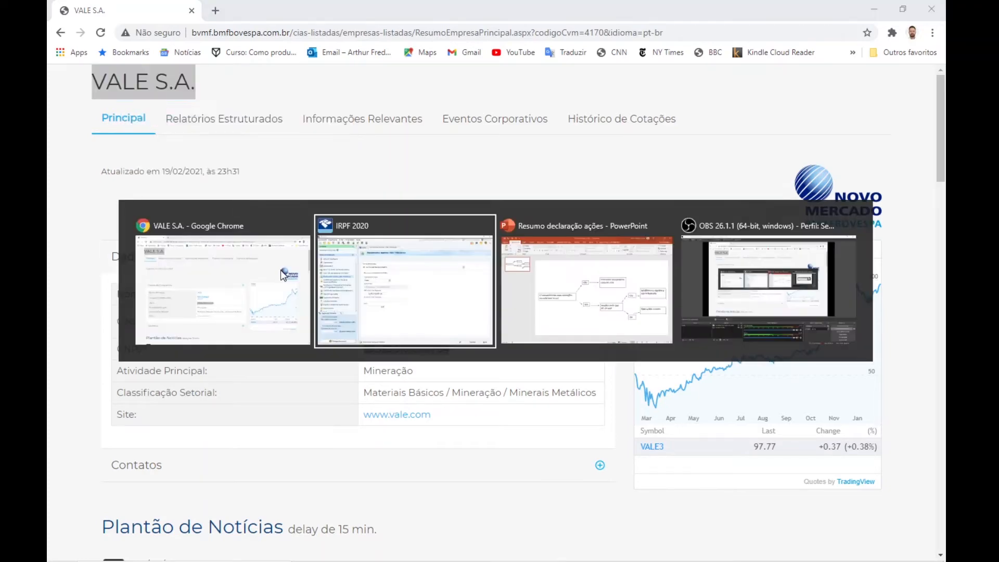
left_click(350, 338)
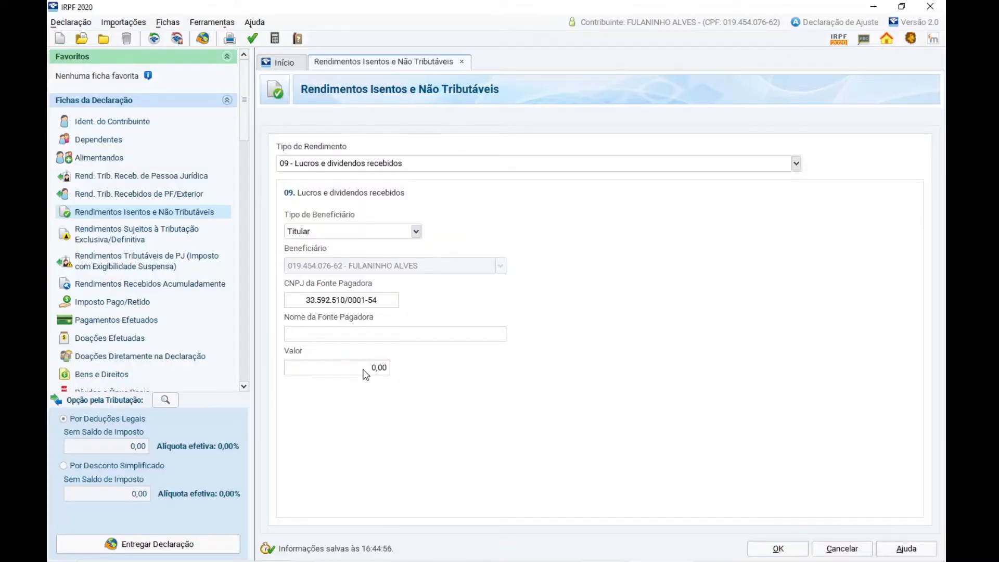
Fill in payer VALE S.A. and value 1000, then save the dividend entry
key("ctrl+v")
left_click(364, 371)
type("1000")
left_click(784, 553)
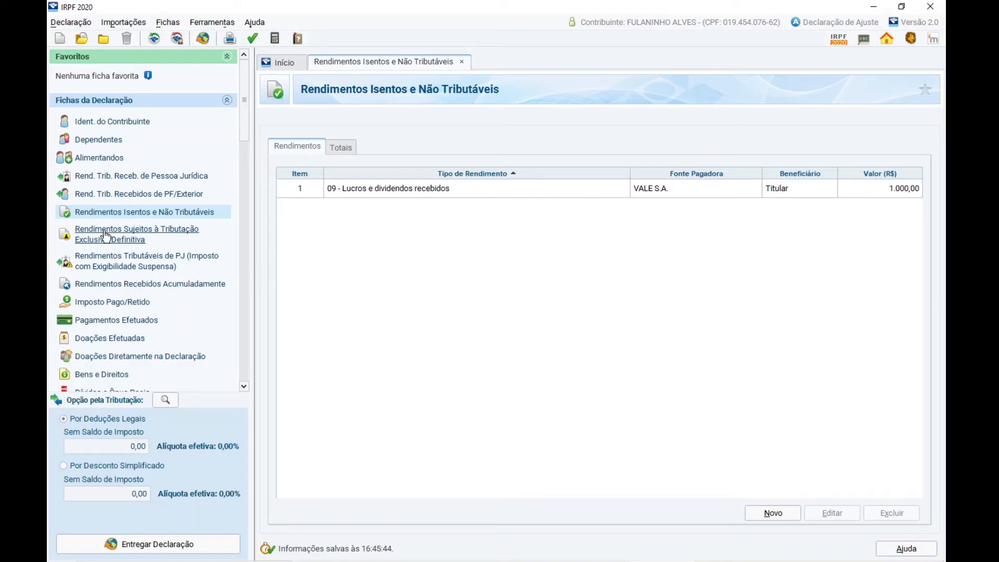
Create a Tributação Exclusiva/Definitiva income entry with type 10 Juros sobre capital próprio
left_click(130, 241)
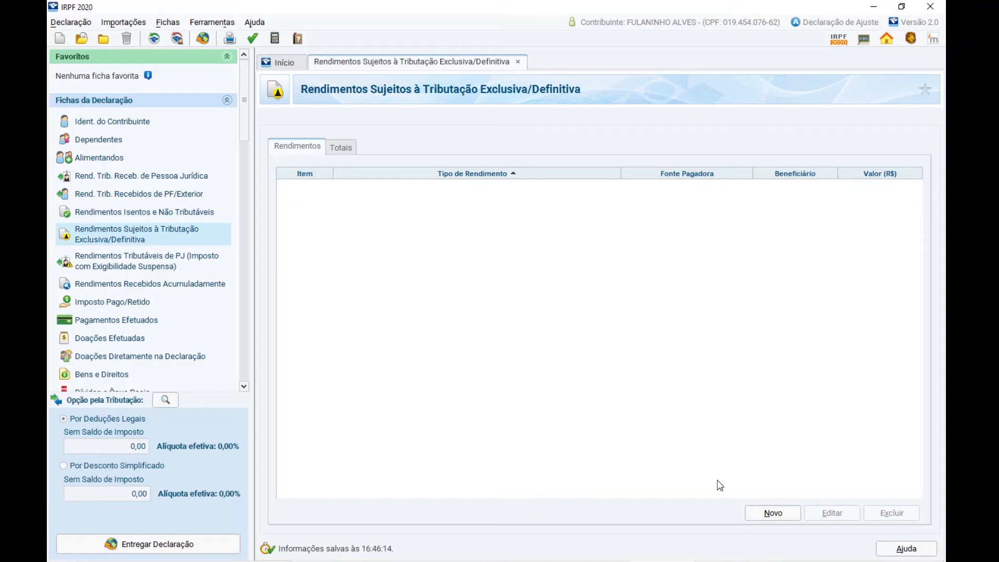
left_click(782, 517)
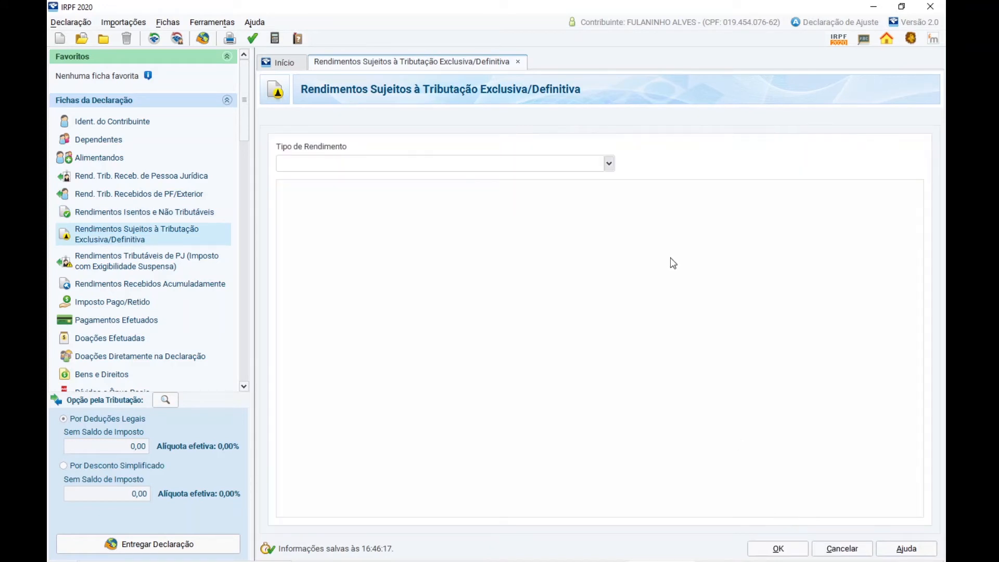
left_click(608, 164)
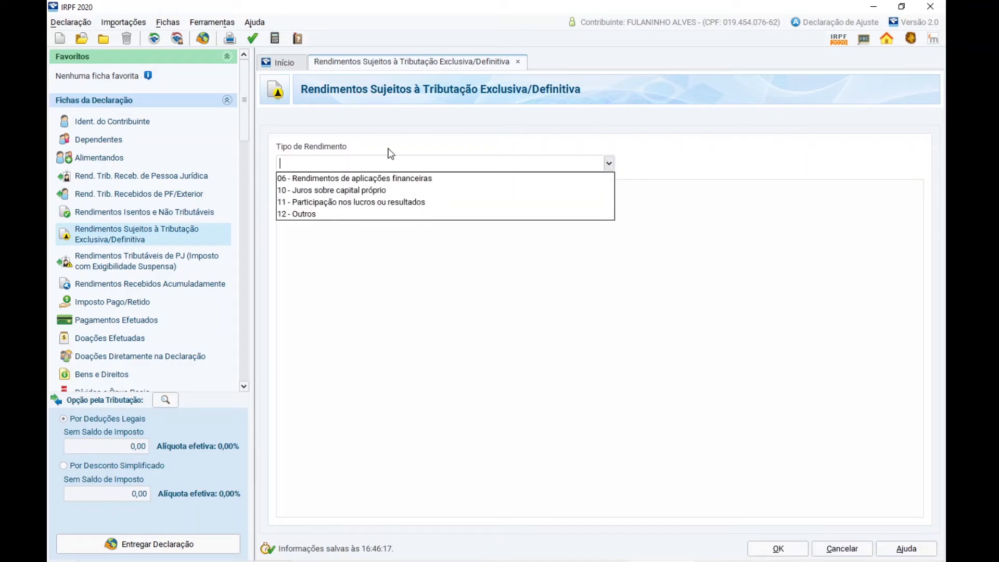
left_click(330, 194)
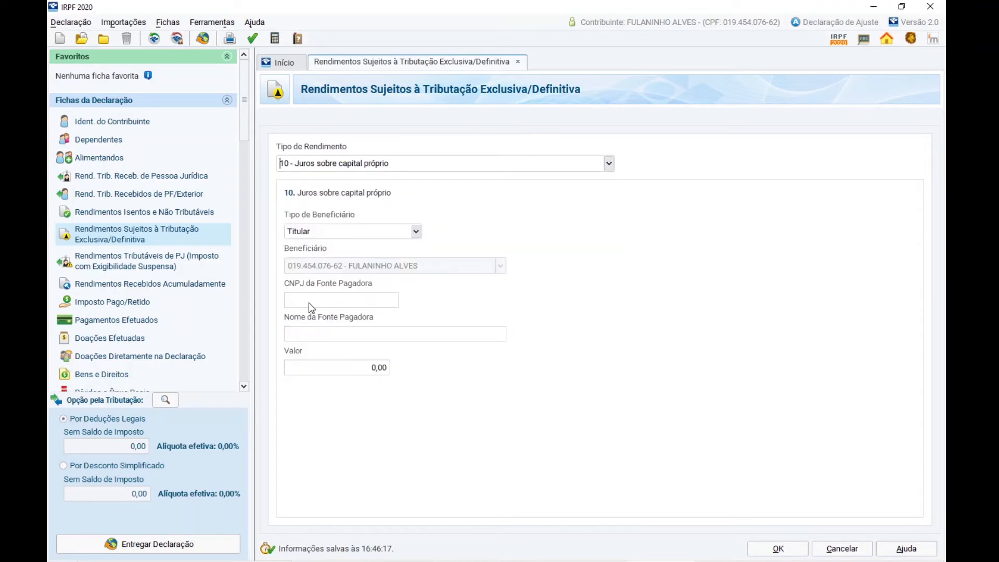
left_click(312, 301)
key("alt+Tab")
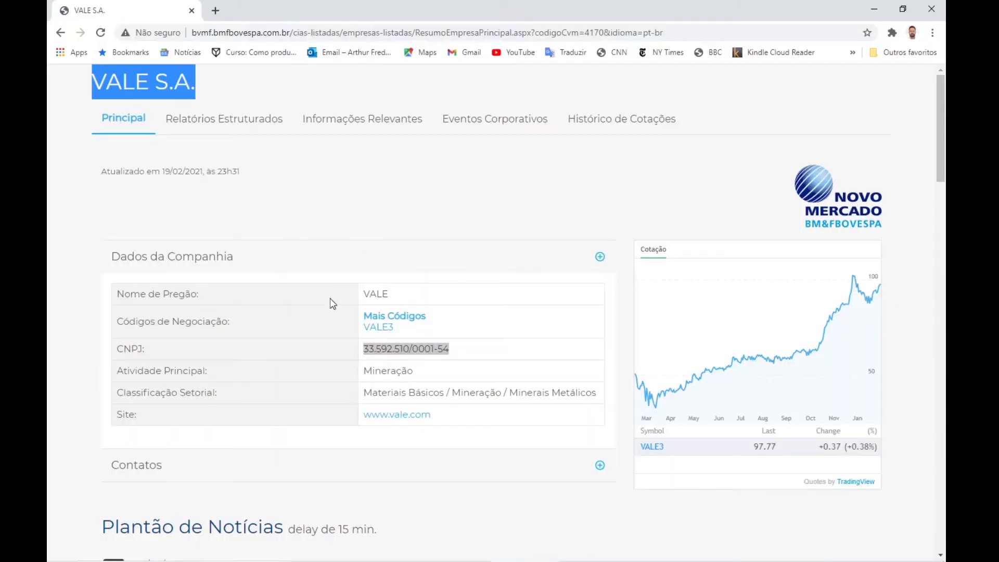
left_click_drag(457, 355, 363, 349)
right_click(387, 349)
left_click(403, 360)
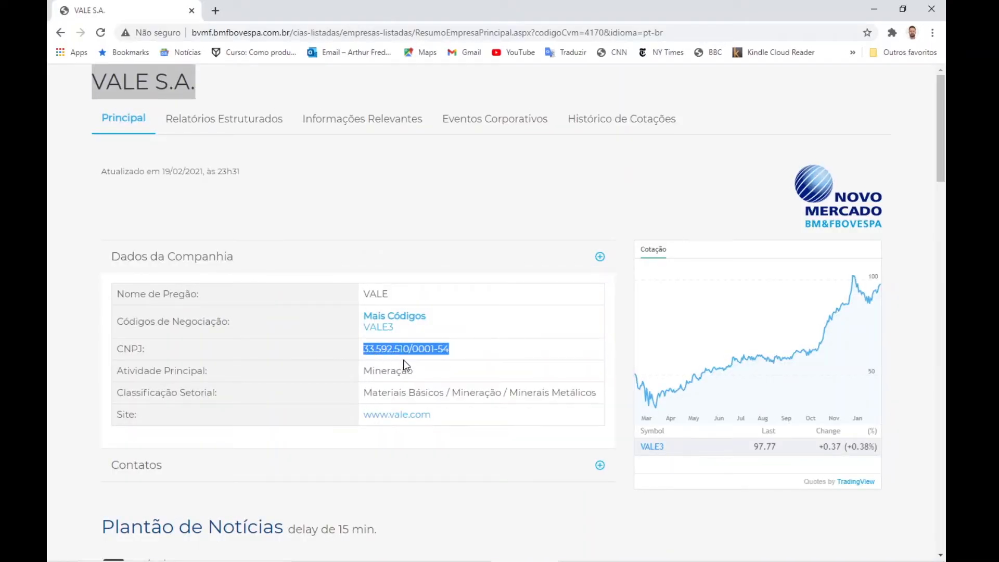
key("alt+Tab")
key("ctrl+v")
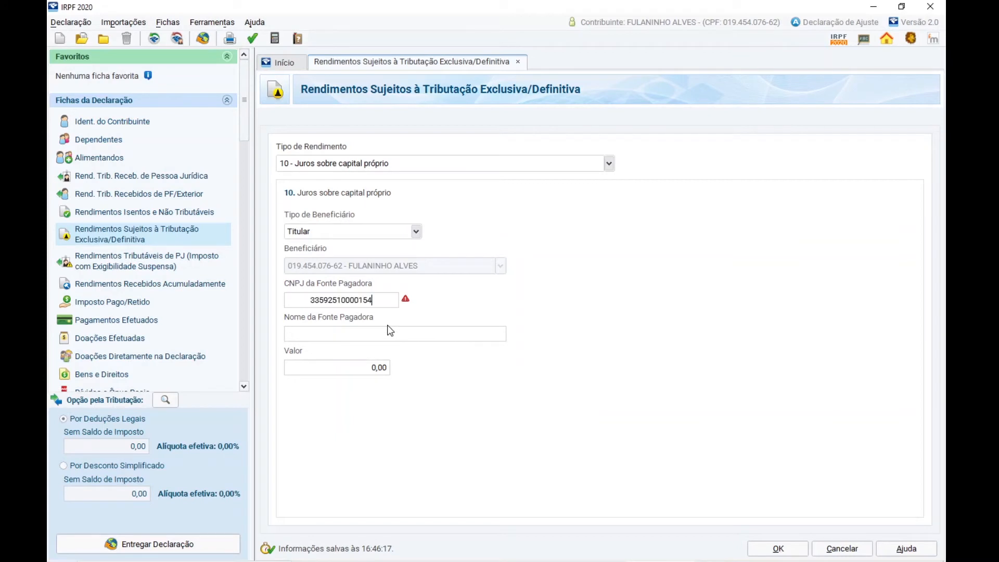
Keep payer VALE S.A., enter 2000 as the value and save the entry
key("Tab")
key("Tab")
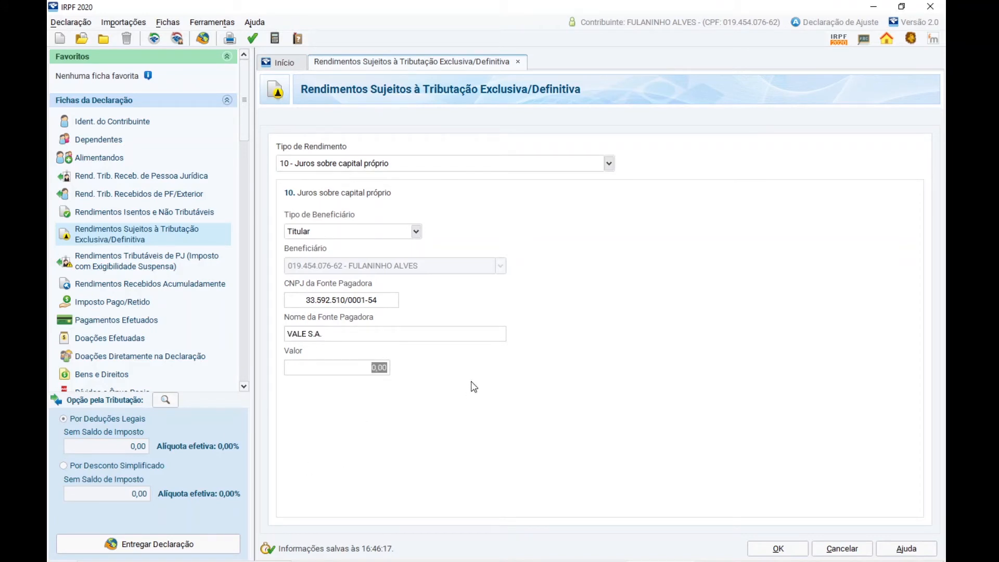
type("2000")
left_click(792, 551)
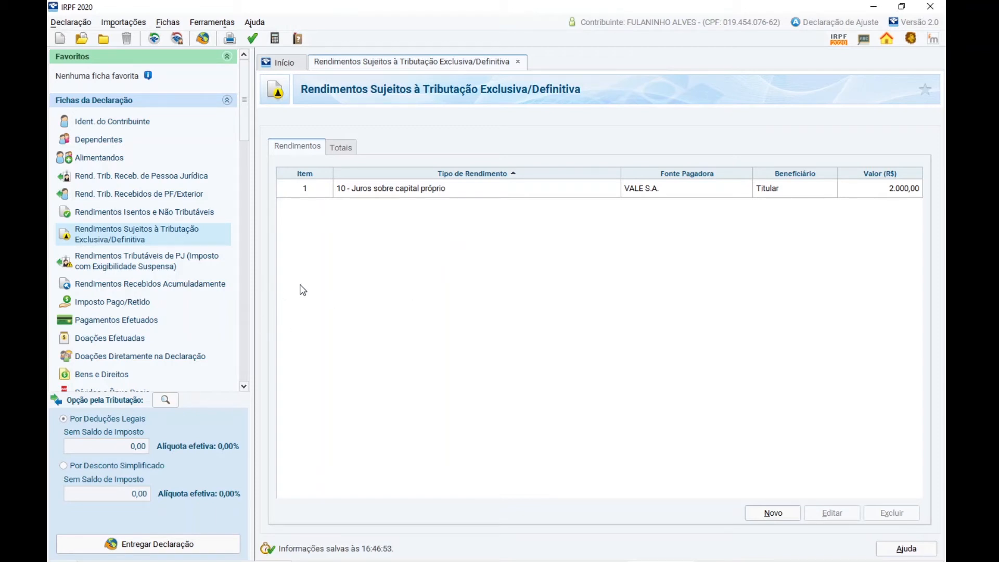
Reopen item 1, the VALE3 shares asset, from the Bens e Direitos list for editing
scroll(247, 131, "down", 2)
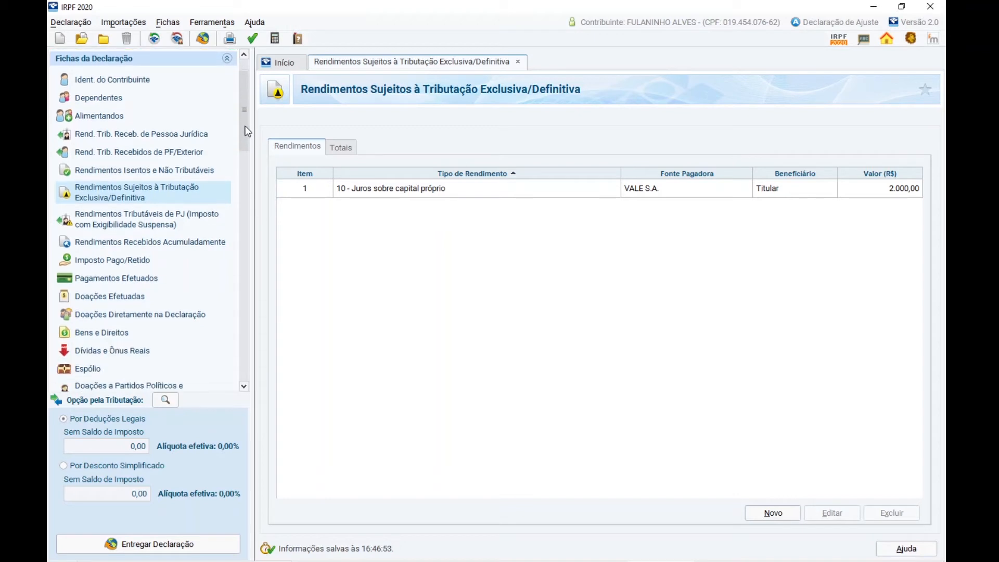
scroll(248, 131, "down", 5)
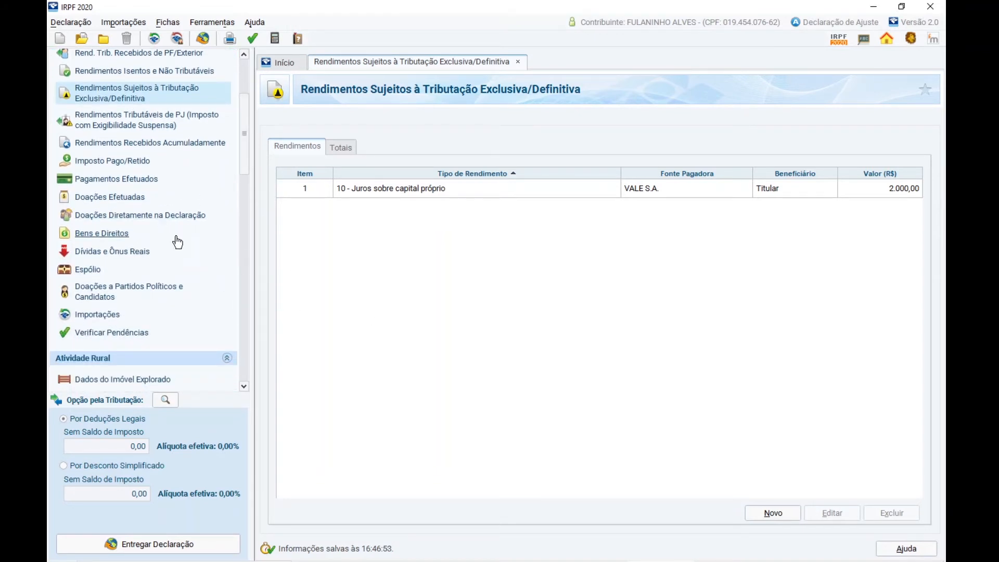
left_click(119, 234)
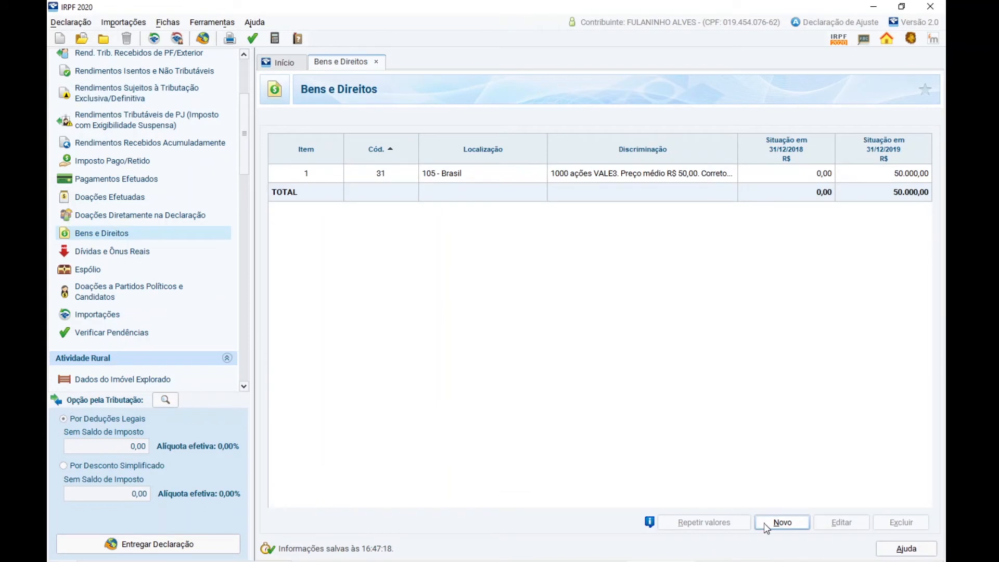
double_click(648, 172)
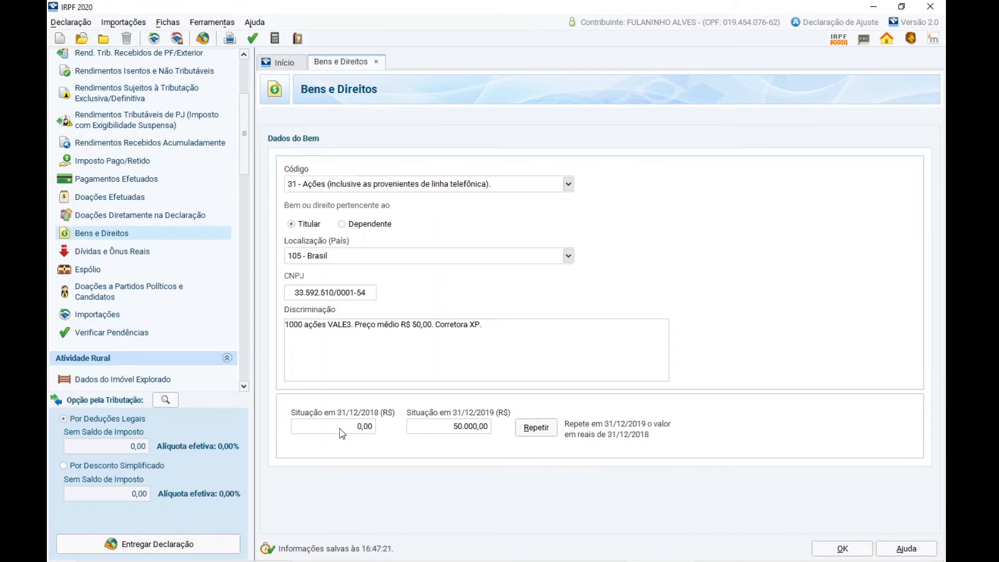
Enter 50.000,00 for 31/12/2018 and 0,00 for 31/12/2019 on the VALE3 item and save it
left_click(360, 429)
type("50000")
key("Tab")
type("0")
left_click(841, 552)
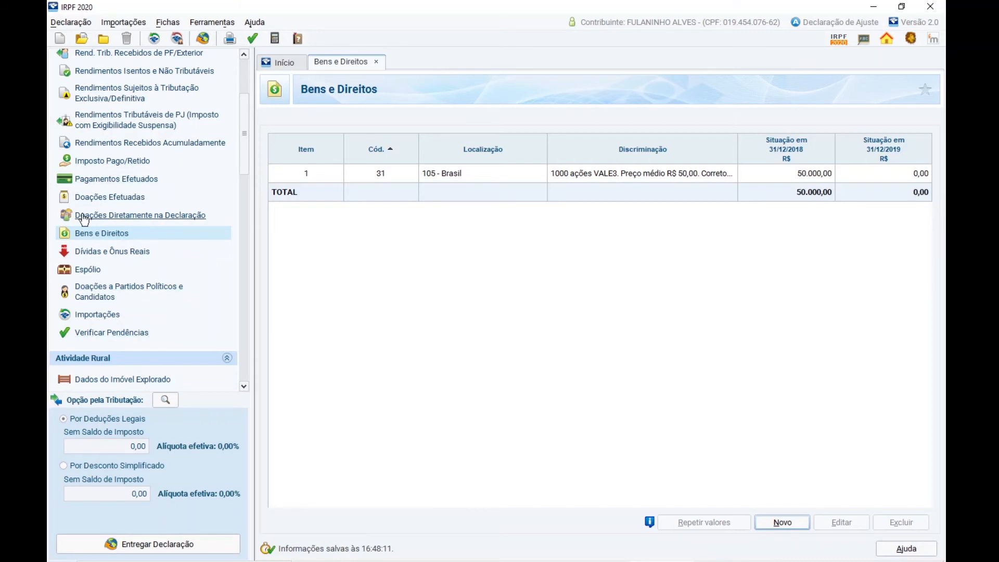
Open the Operações Comuns / Day-Trade form under the Renda Variável group
scroll(138, 203, "down", 1)
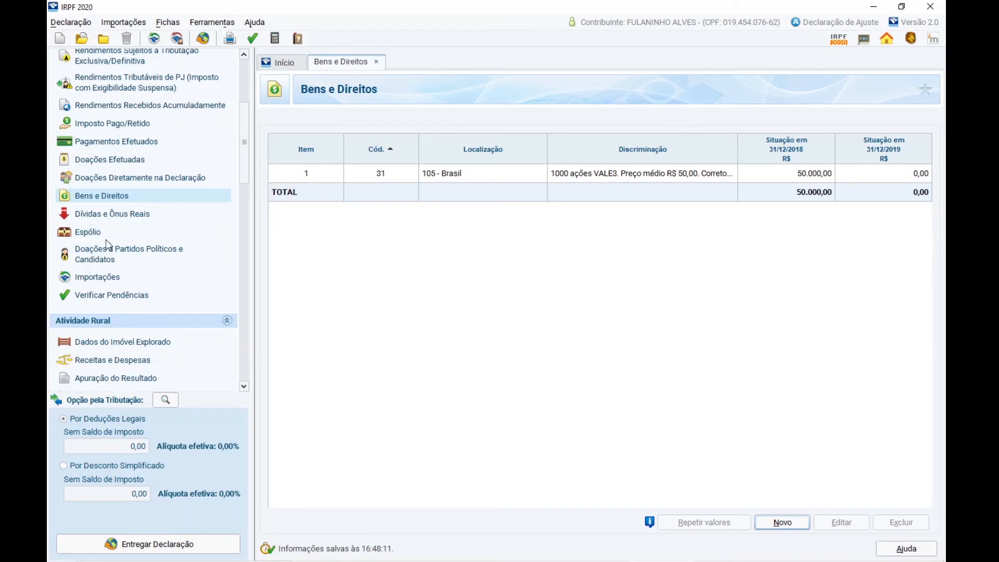
scroll(105, 239, "down", 3)
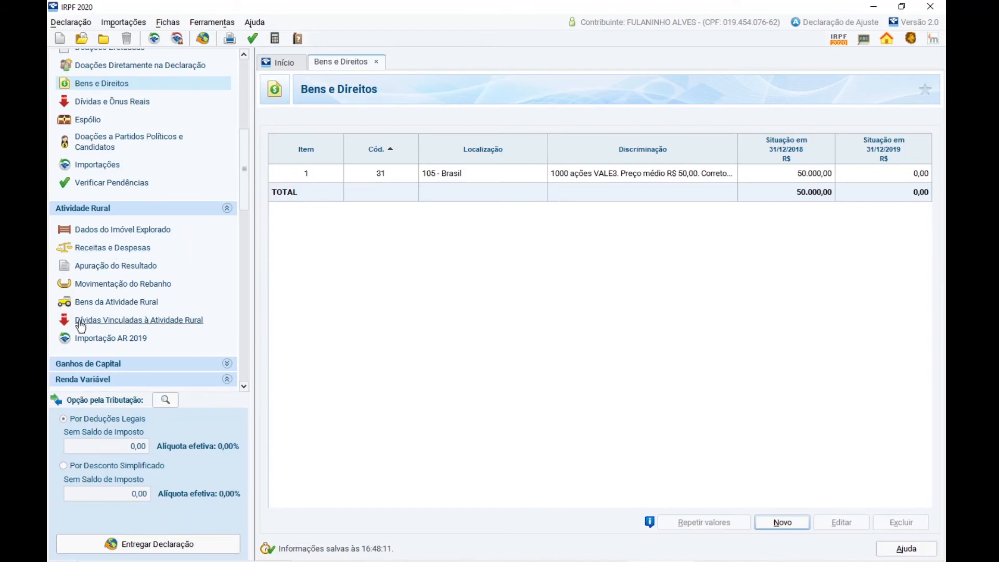
left_click(97, 378)
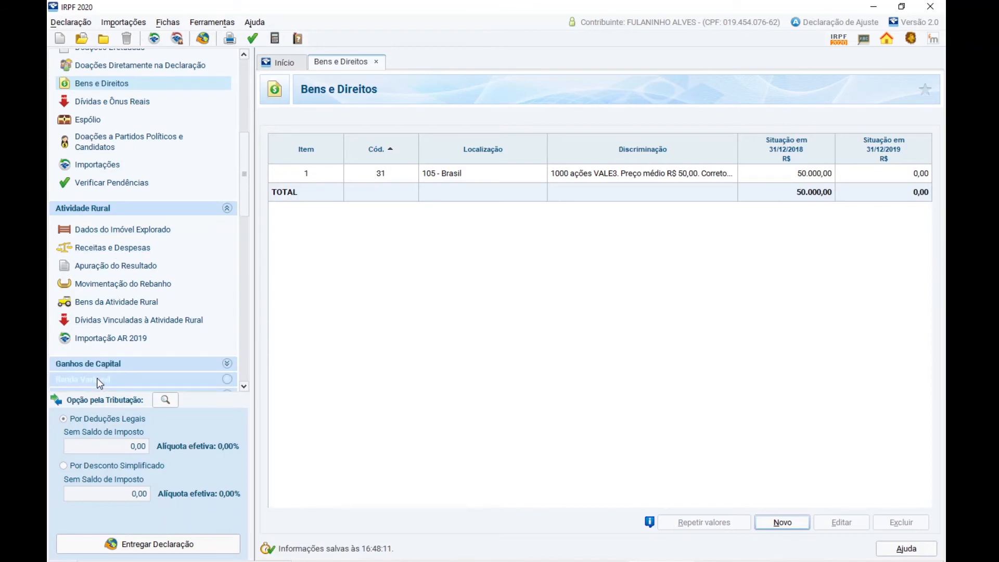
left_click(227, 377)
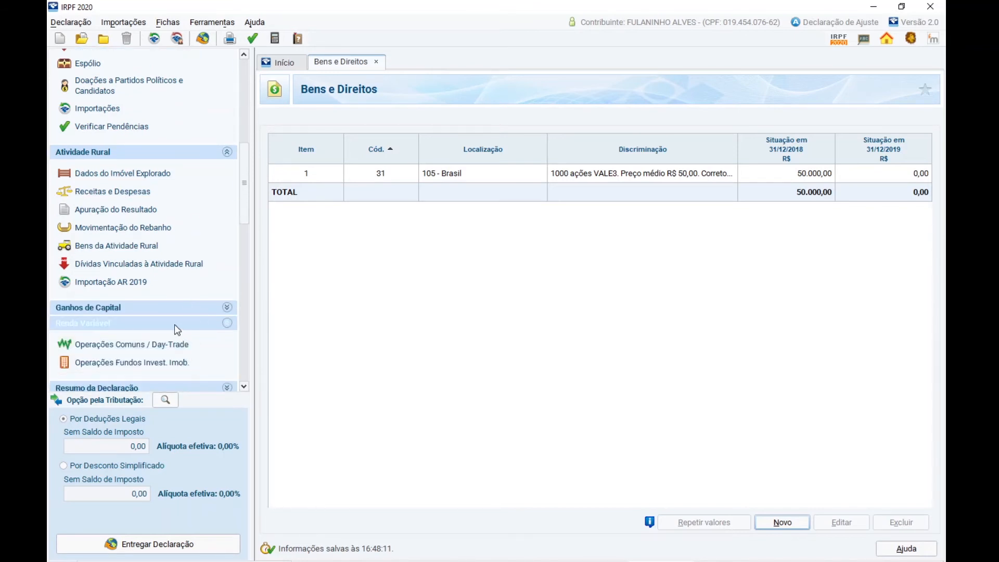
left_click(128, 345)
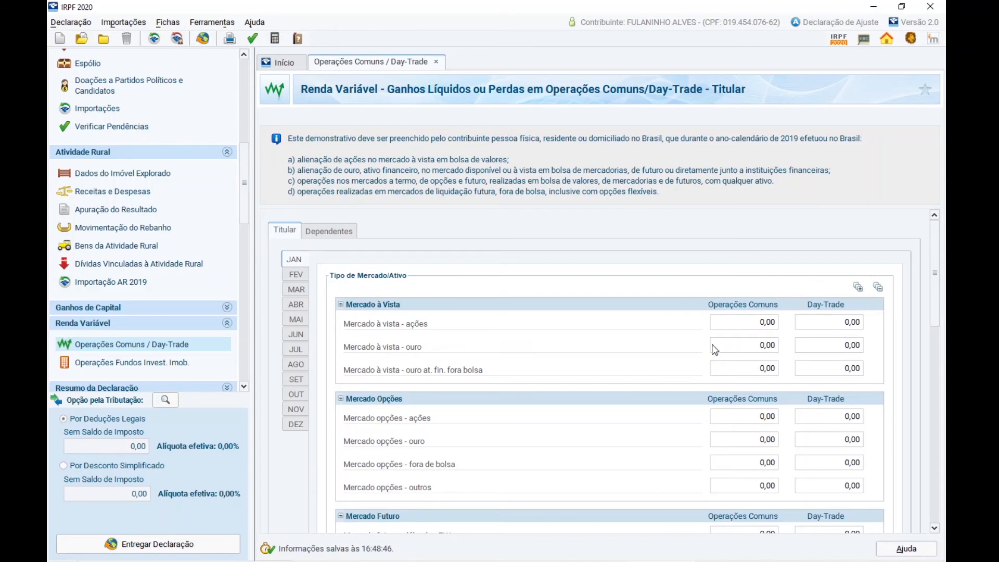
Enter a 30.000,00 January gain in Mercado à vista - ações, Operações Comuns
left_click(736, 321)
type("30000")
left_click(760, 350)
left_click(737, 324)
left_click(764, 347)
Scroll to Resultados and check the 4.500,00 IMPOSTO DEVIDO at 15%
scroll(748, 337, "down", 1)
scroll(742, 333, "down", 3)
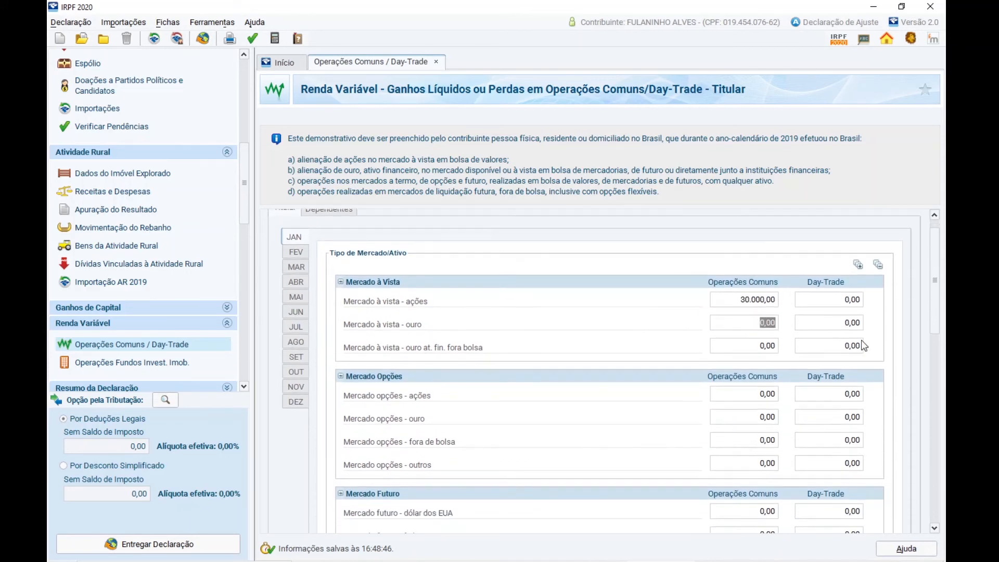
left_click_drag(931, 290, 924, 410)
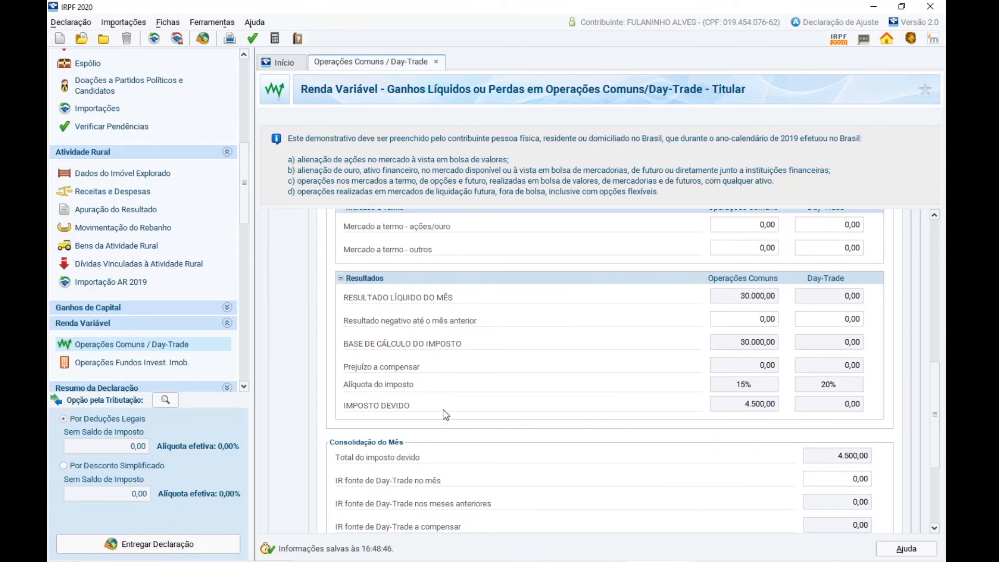
left_click(747, 405)
scroll(729, 388, "down", 2)
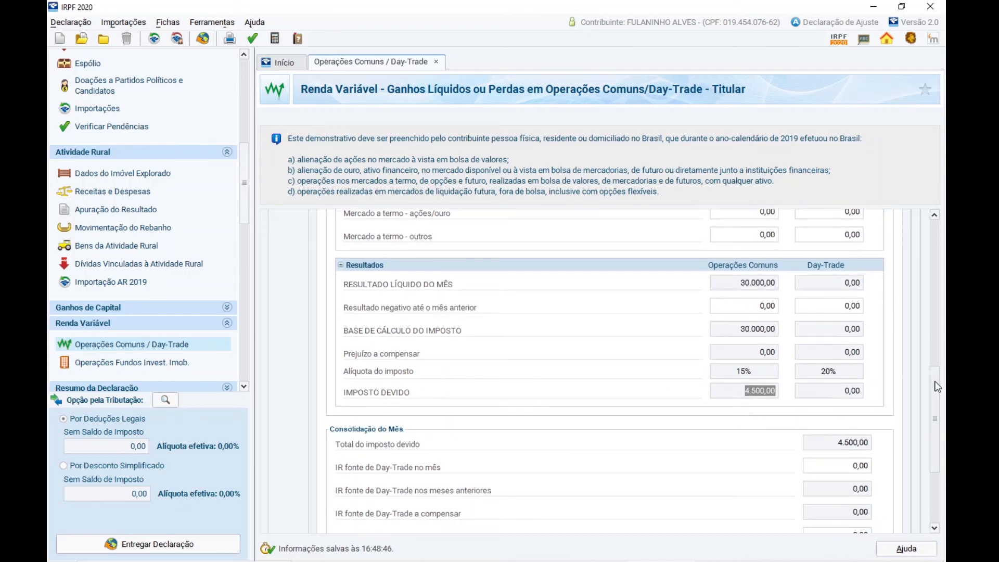
left_click_drag(935, 382, 935, 437)
Enter 4.500,00 as January's Imposto pago
left_click(835, 479)
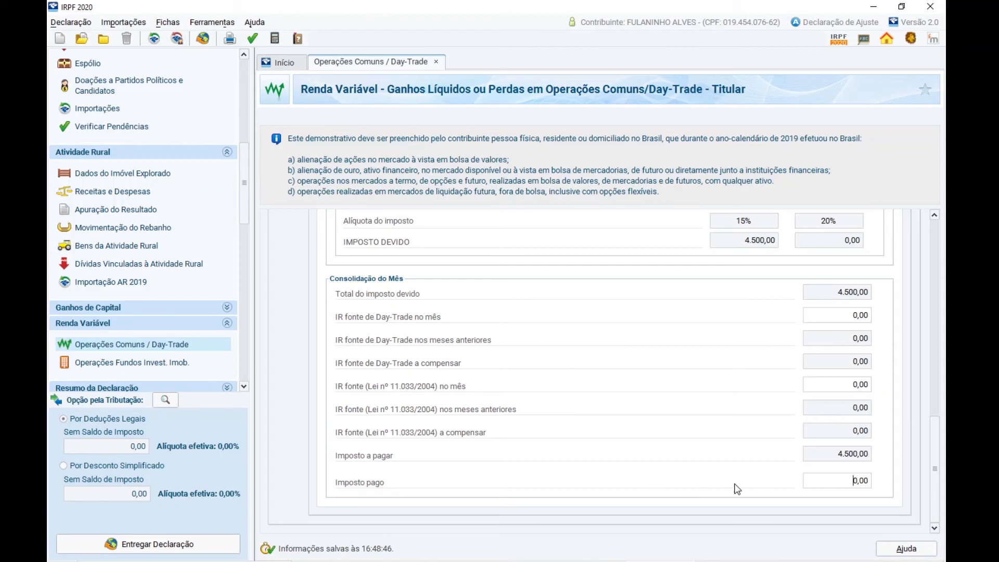
double_click(860, 479)
type("450")
left_click(840, 483)
left_click(849, 318)
Enter 50,00 in IR fonte (Lei nº 11.033/2004) no mês, reducing tax payable to 4.450,00
scroll(583, 310, "up", 1)
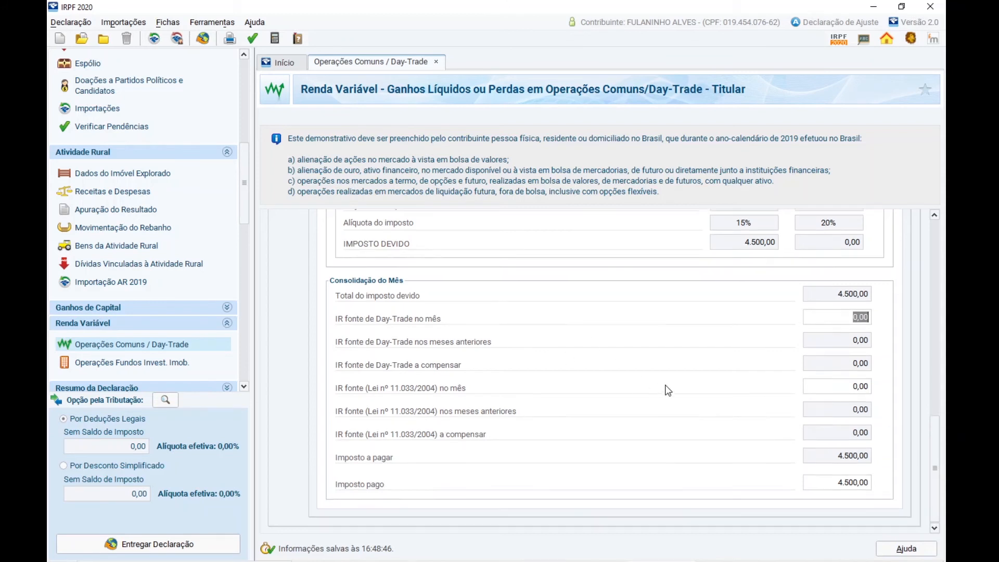
scroll(695, 392, "up", 1)
left_click_drag(936, 420, 935, 376)
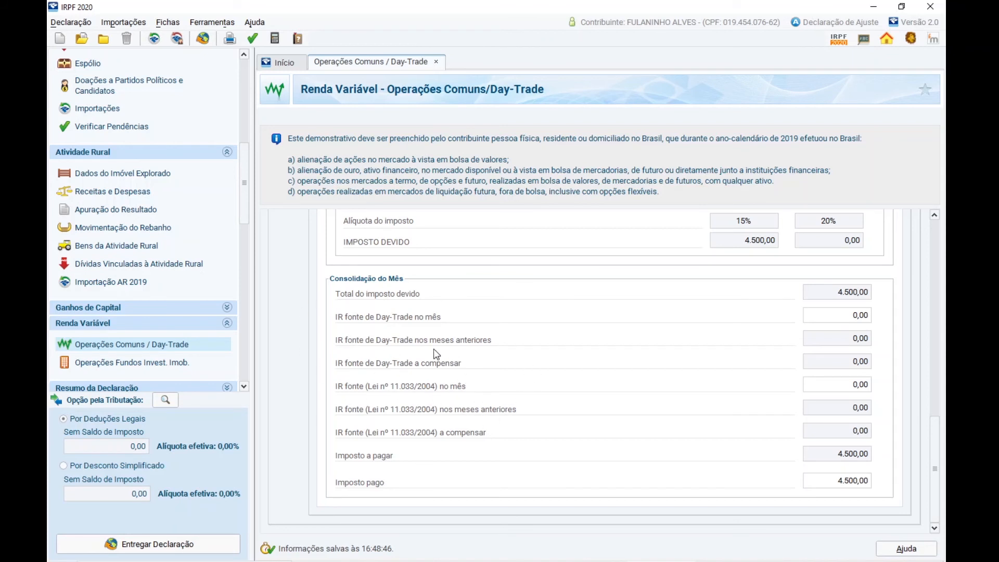
left_click(858, 386)
type("5")
left_click(854, 388)
left_click(857, 479)
Correct January's Imposto pago to 4.450,00
type("4.450")
key("shift+Tab")
left_click_drag(935, 474, 935, 266)
Replace the 30.000,00 stock gain with a -5.000,00 loss in Mercado à vista - ações
left_click(749, 322)
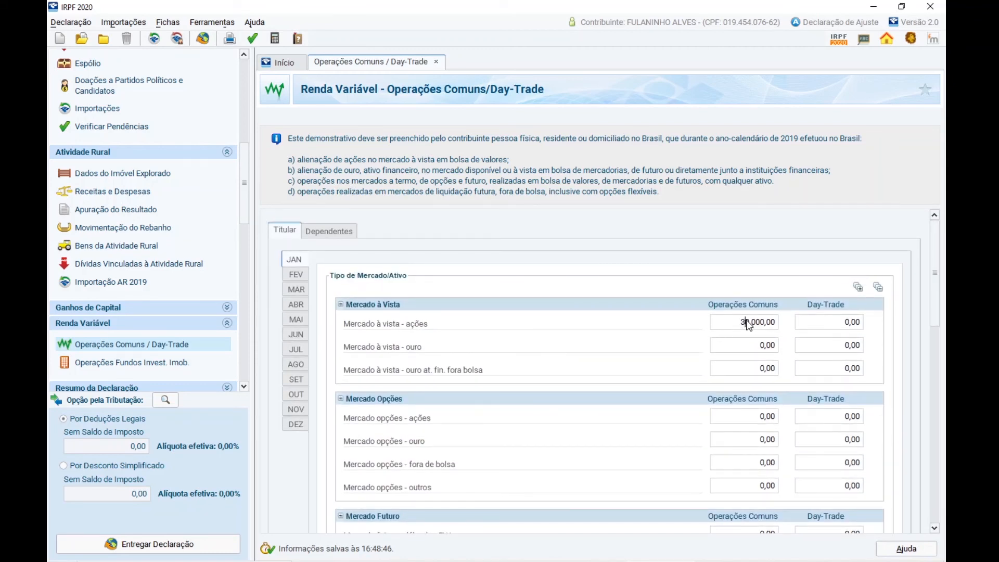
left_click_drag(733, 322, 782, 322)
type("0")
left_click(764, 369)
scroll(449, 329, "down", 1)
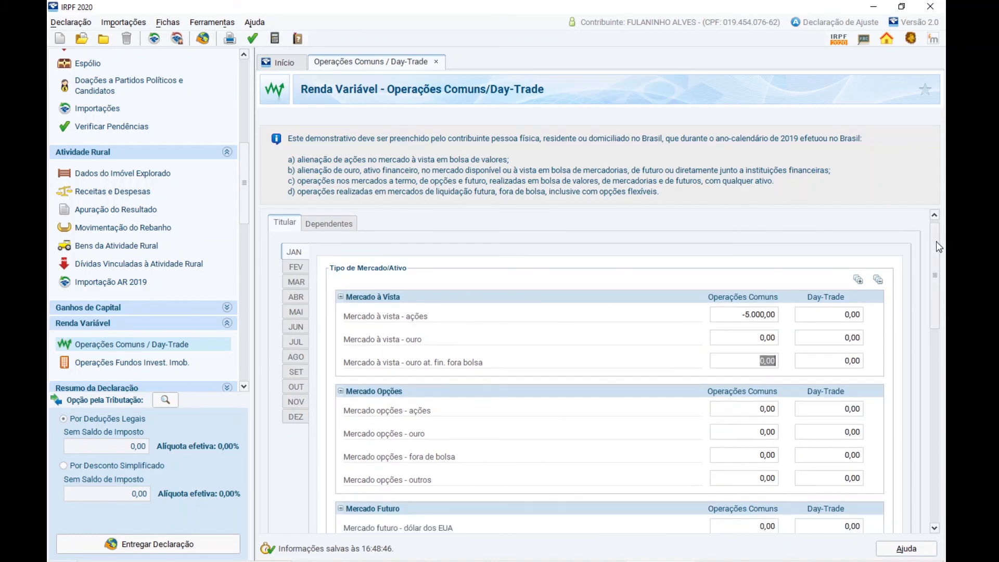
left_click(763, 315)
left_click_drag(945, 257, 940, 407)
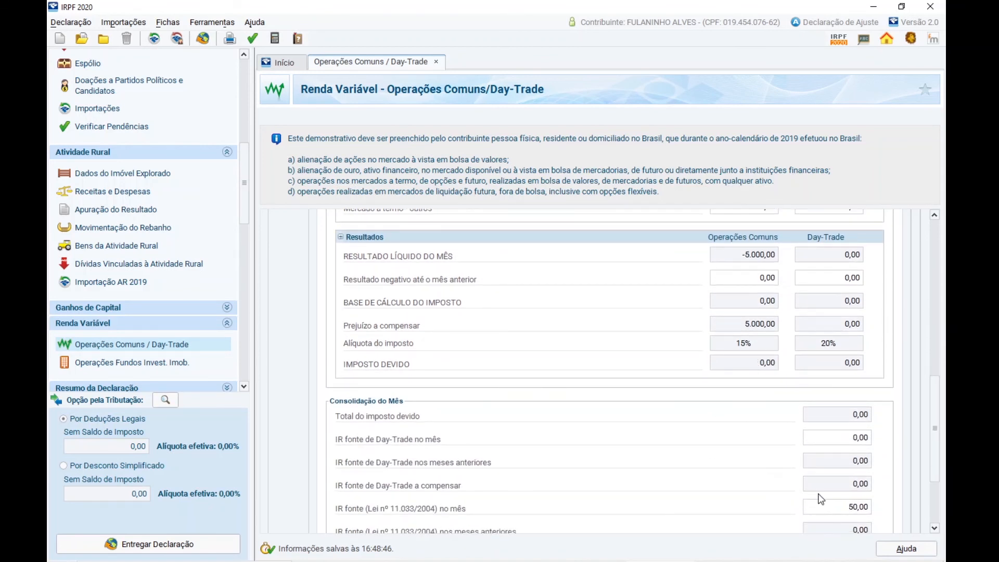
Clear the 50,00 IR fonte (Lei 11.033) withheld tax and review the zero tax base result
left_click(855, 507)
key("Delete")
key("Tab")
key("Tab")
key("Tab")
key("Tab")
left_click(729, 227)
scroll(798, 343, "up", 2)
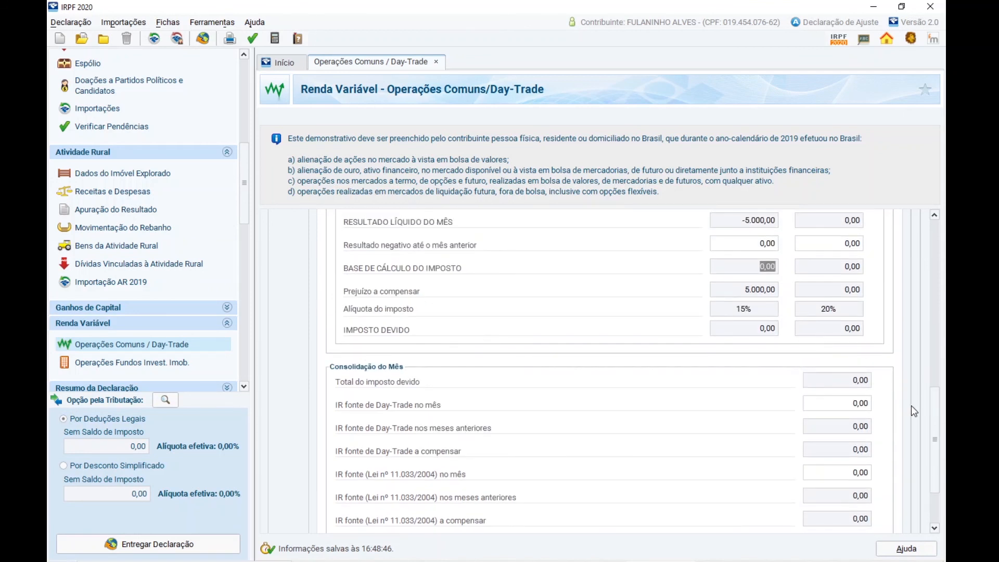
left_click_drag(933, 407, 930, 357)
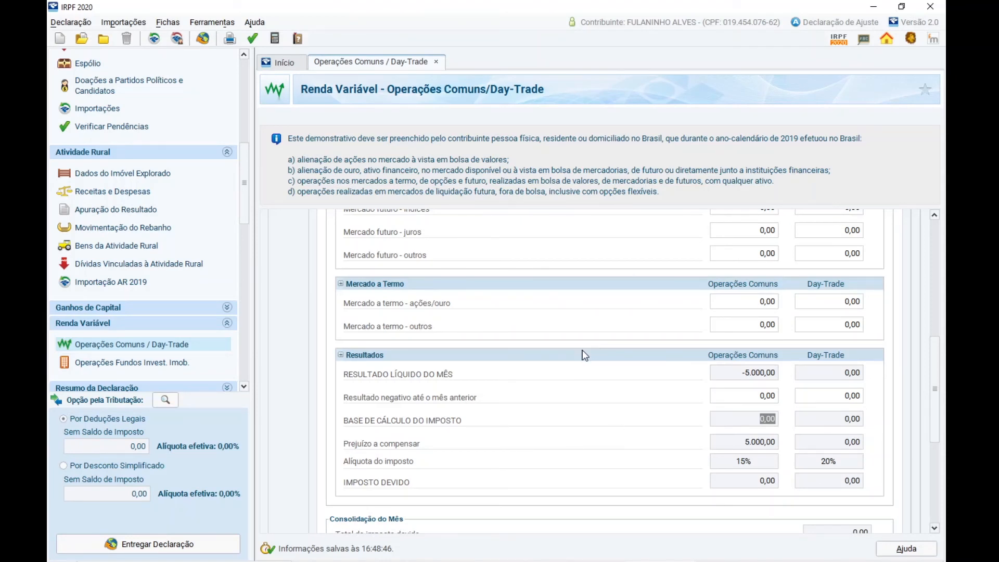
left_click_drag(942, 421, 944, 296)
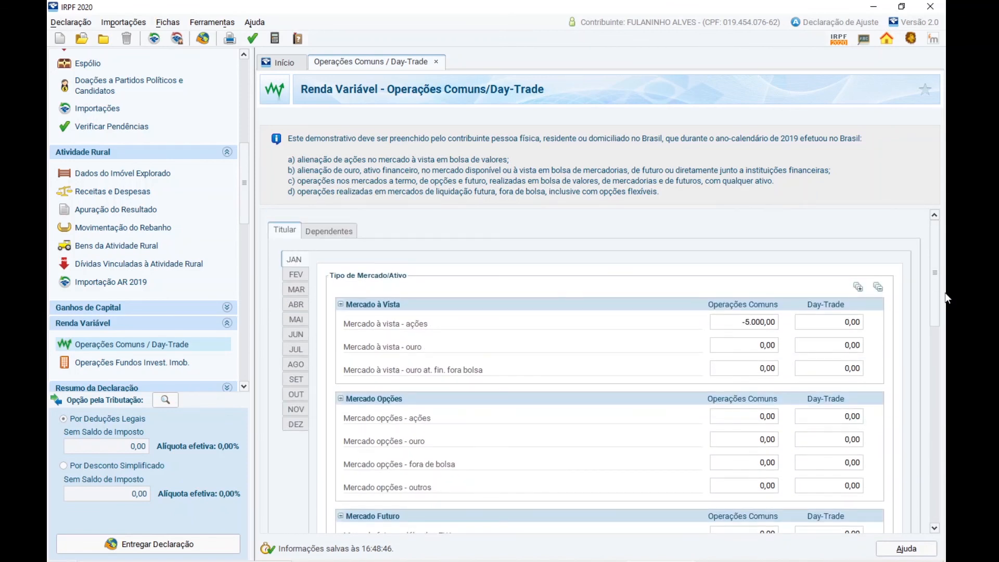
left_click_drag(945, 293, 927, 434)
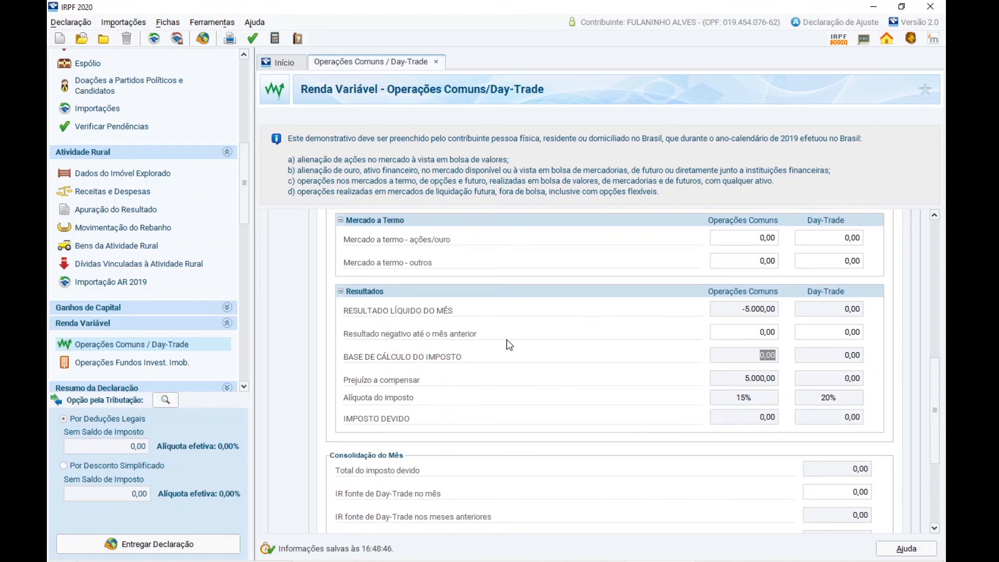
left_click_drag(735, 332, 765, 332)
Enter 10.000,00 as Resultado negativo até o mês anterior and confirm all January taxes read 0,00
type("10000")
left_click(760, 404)
left_click_drag(934, 379, 945, 442)
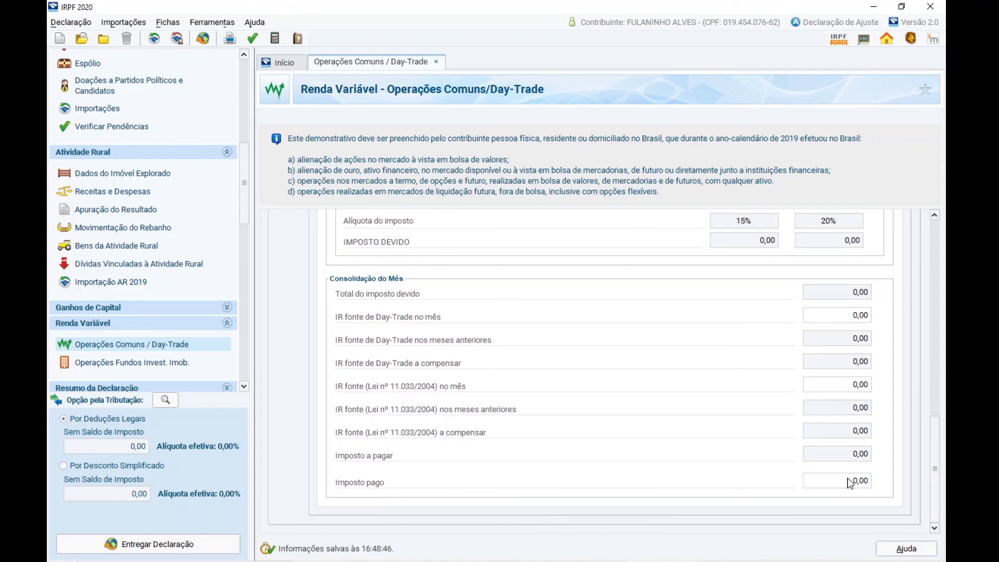
scroll(863, 468, "up", 1)
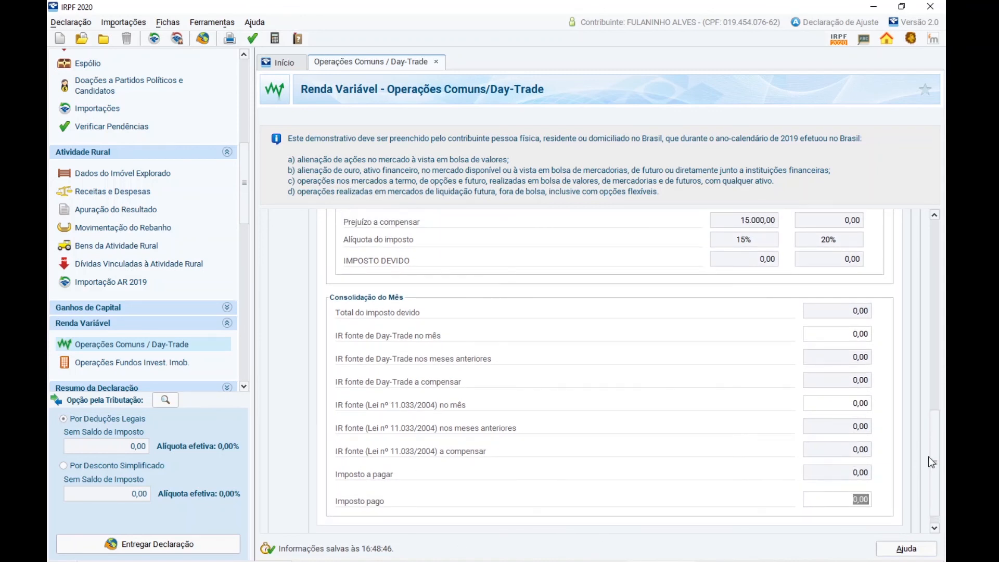
left_click_drag(931, 462, 904, 248)
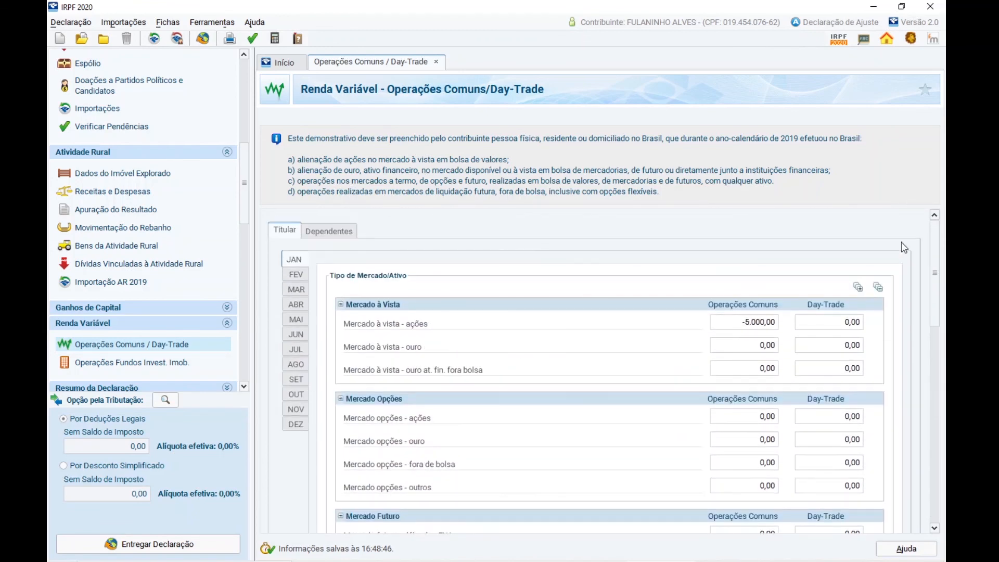